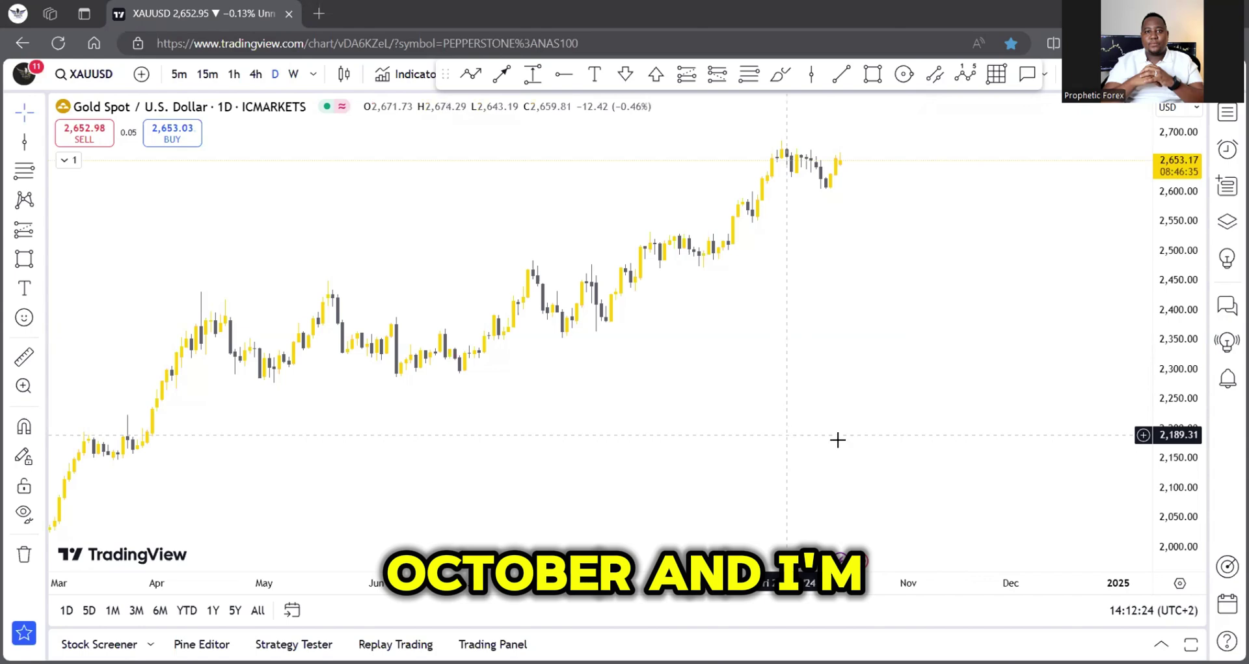
Zoom and pan the daily XAUUSD chart onto the Sep–Oct rally near 2,685 and pullback to 2,605
drag(1185, 361, 1190, 275)
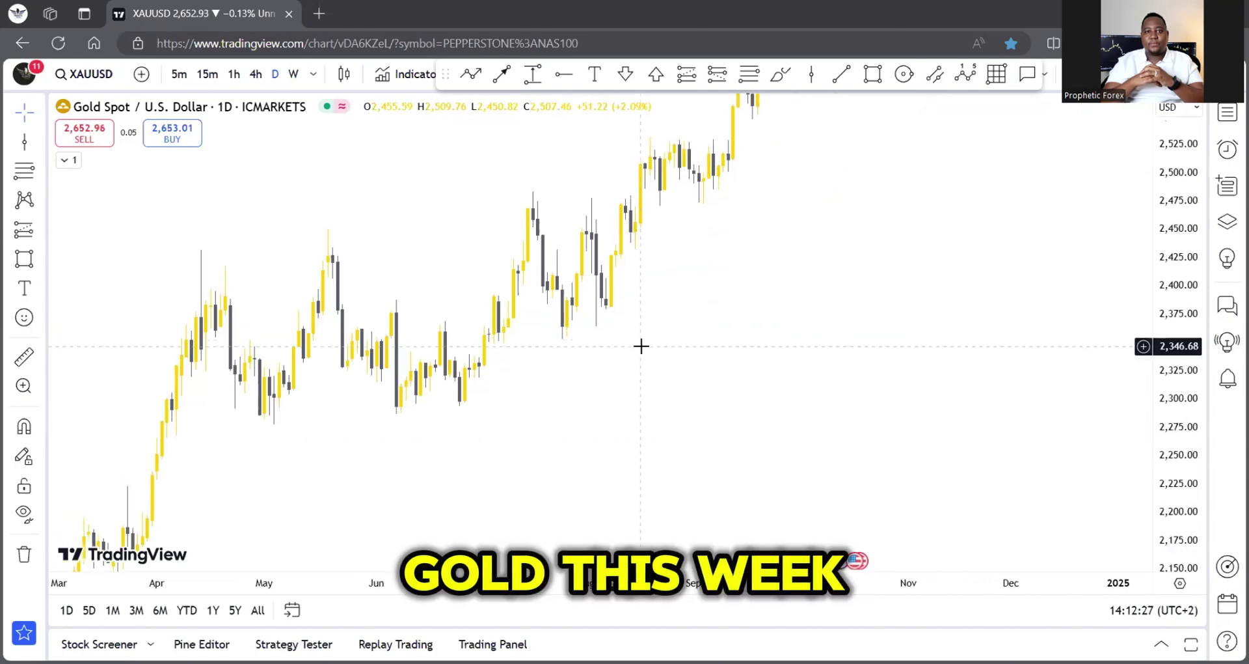
drag(598, 477, 573, 565)
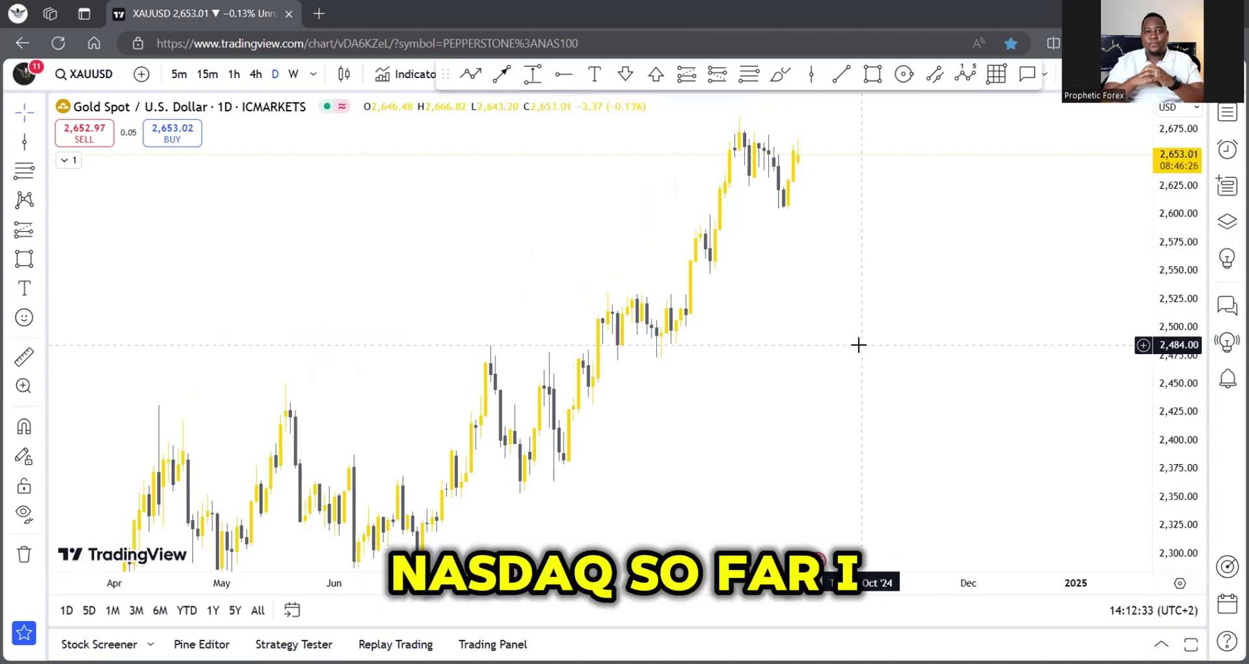
drag(853, 352, 744, 434)
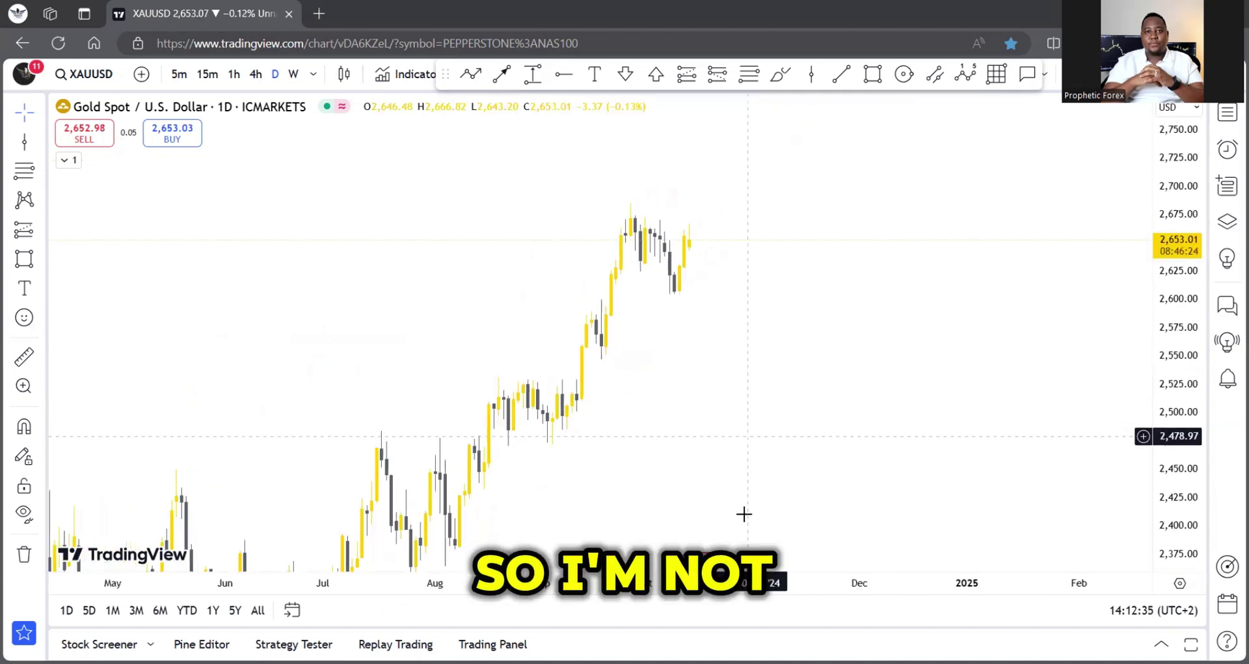
drag(650, 566, 566, 566)
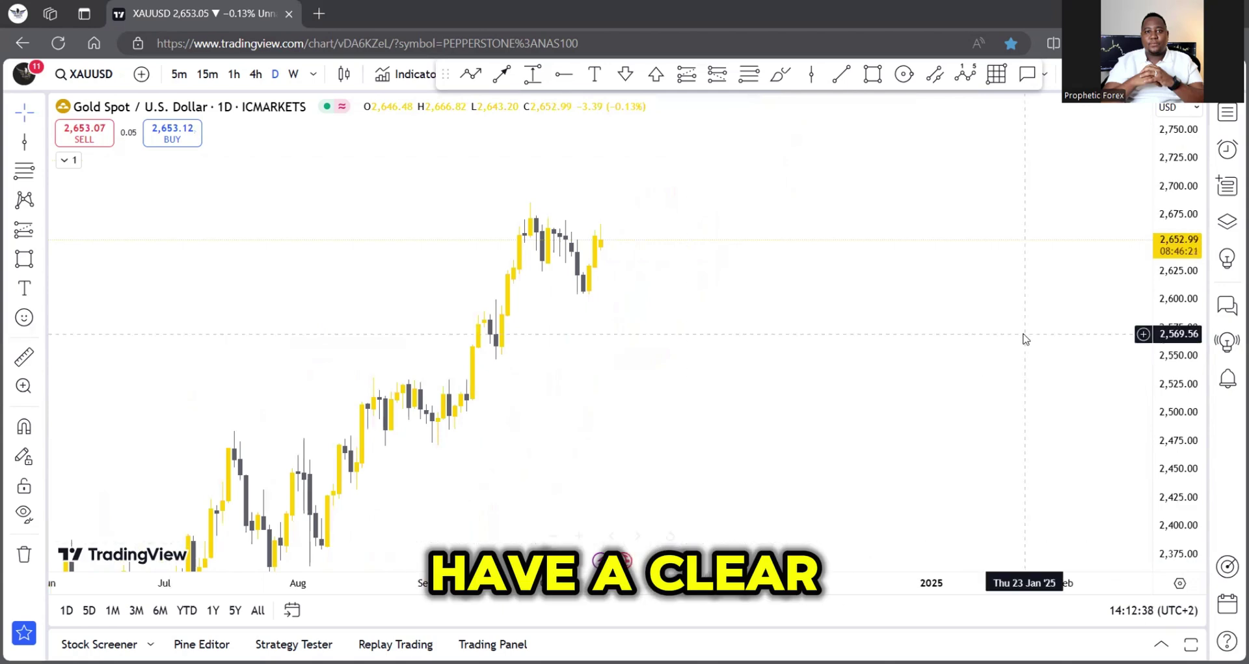
drag(1190, 264, 1188, 248)
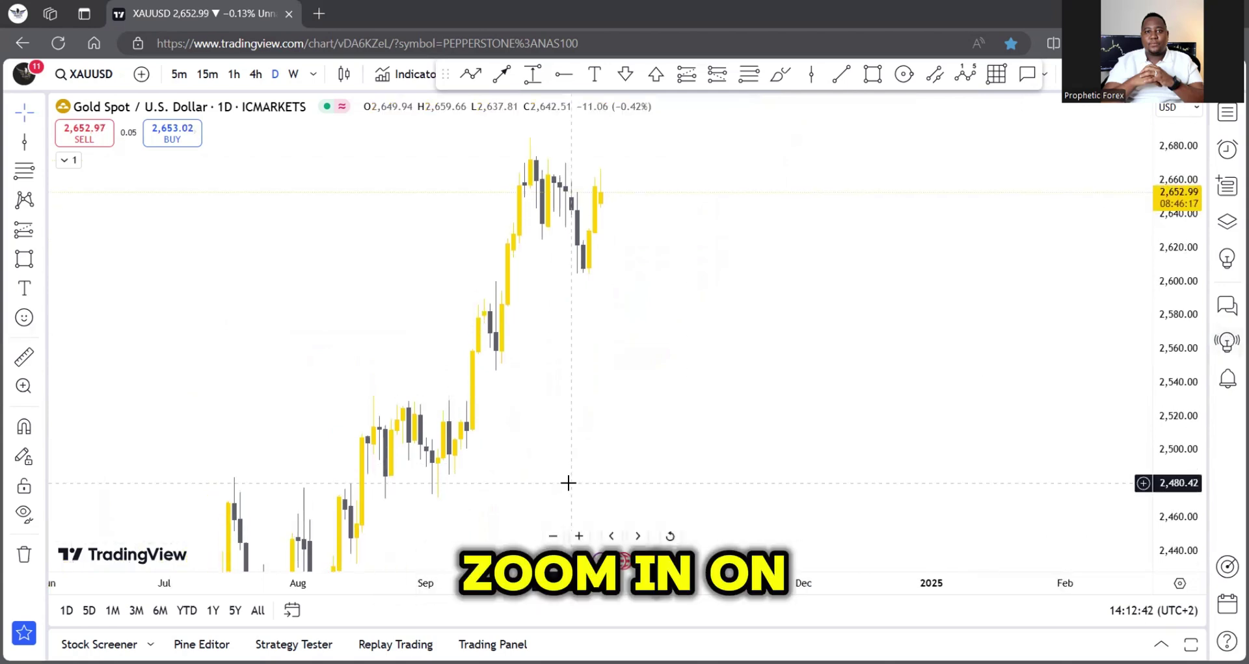
click(579, 535)
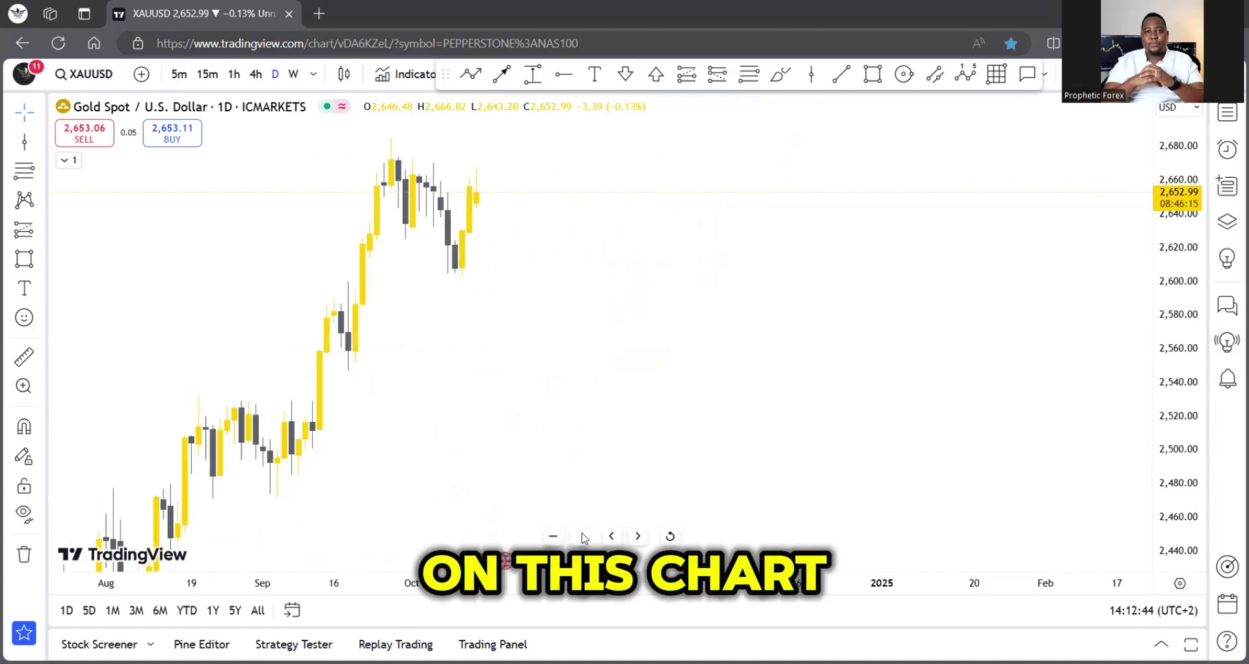
drag(1181, 292, 1180, 273)
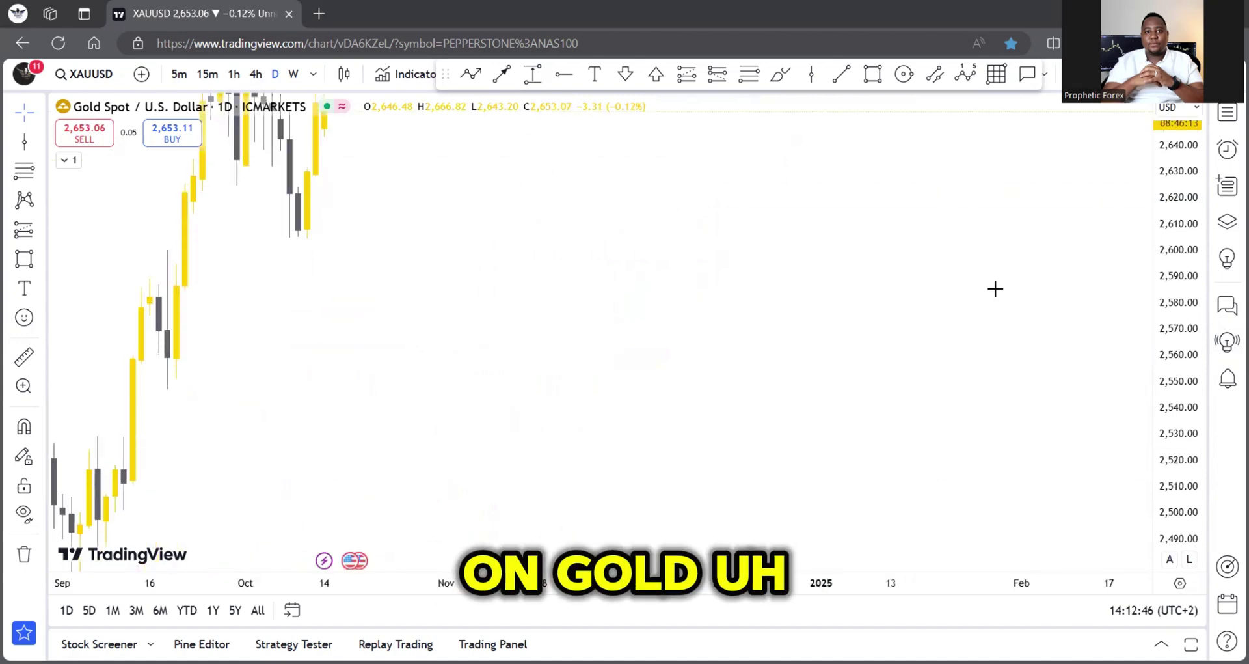
drag(472, 343, 752, 466)
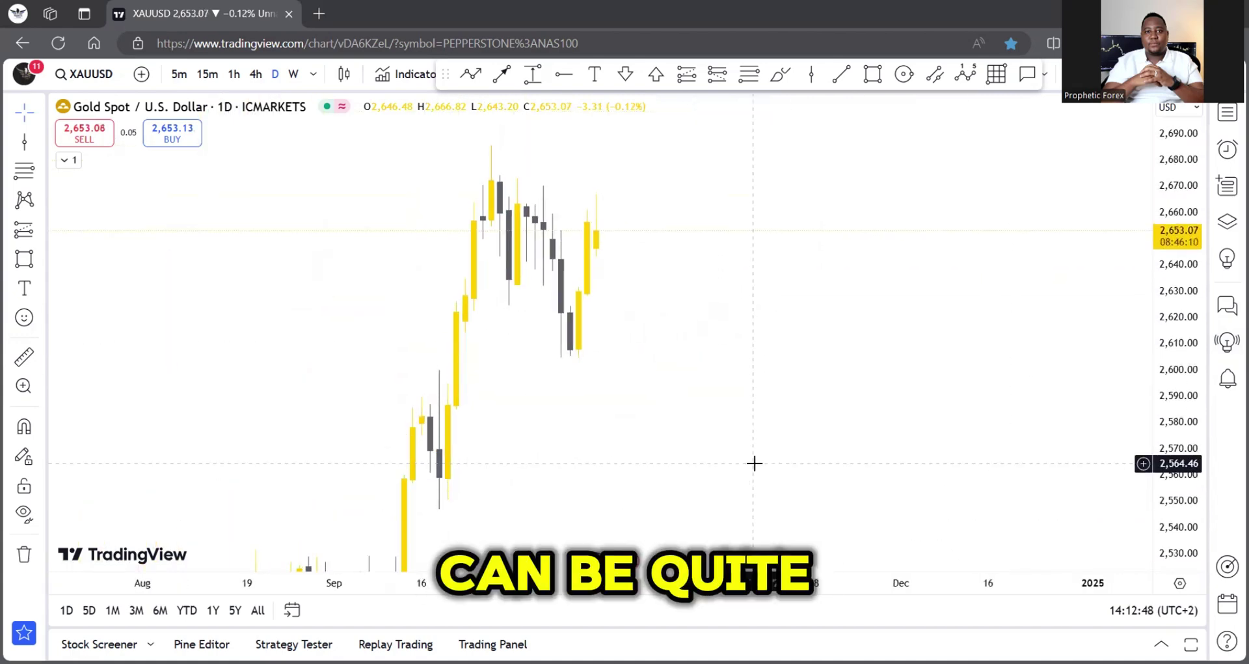
Draw a rectangle over roughly 2,594–2,615 beneath the pullback and apply the FVG template
click(872, 73)
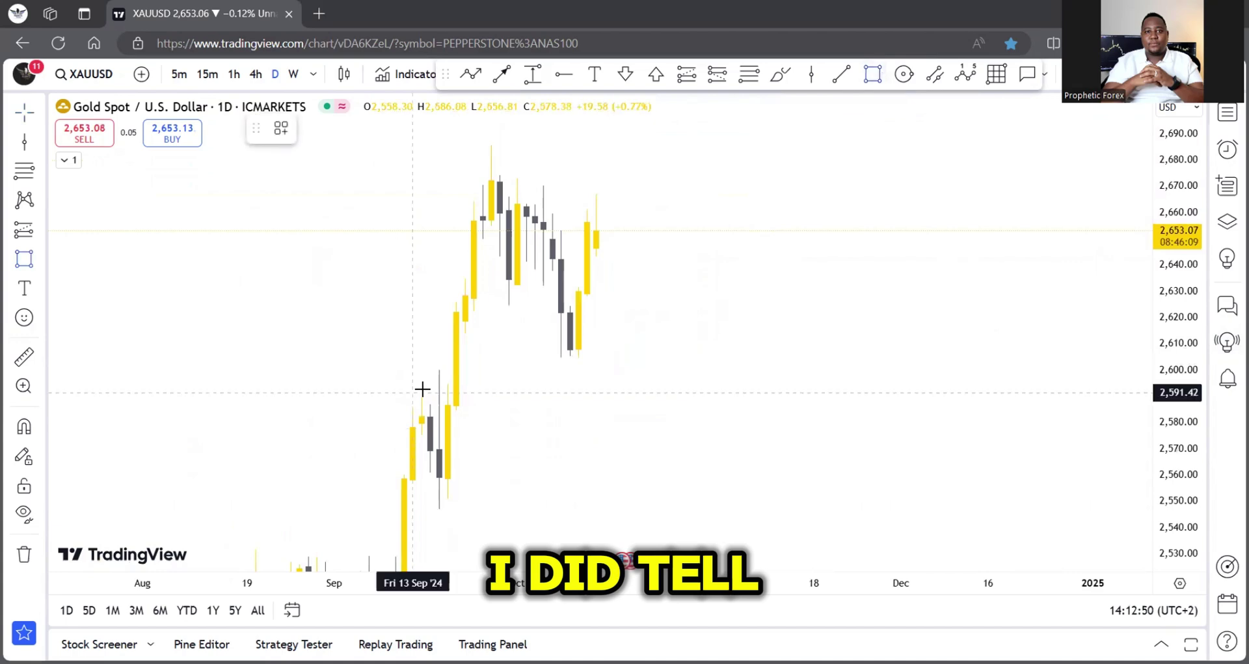
click(439, 385)
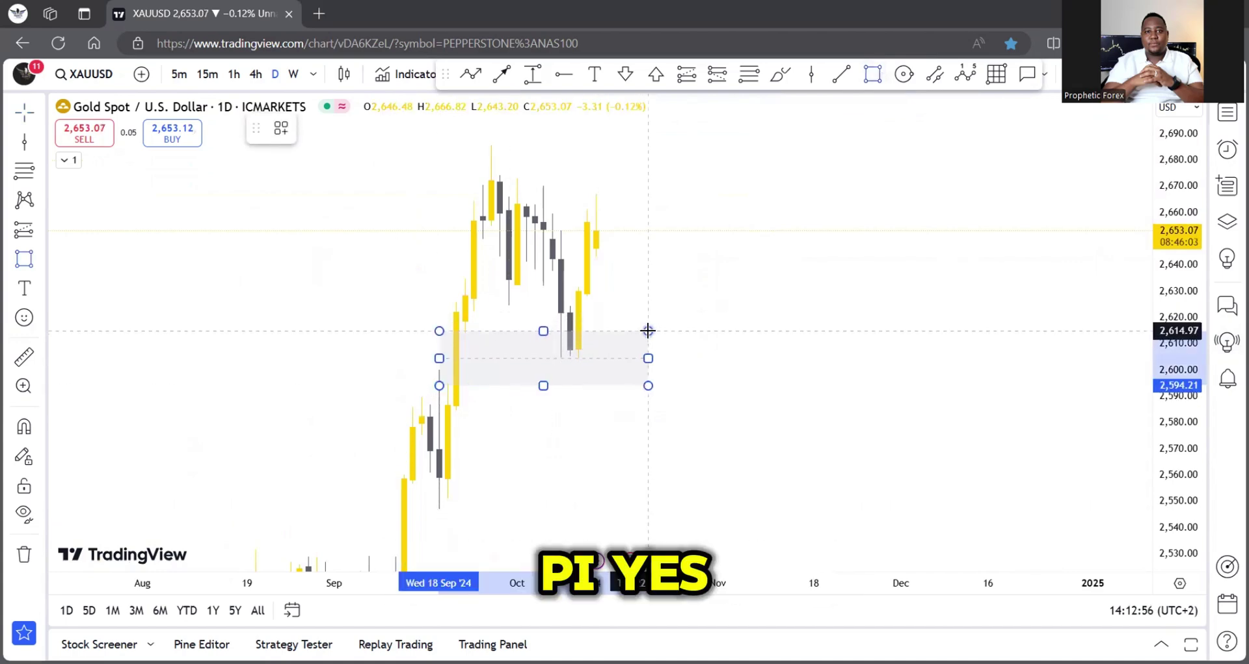
click(648, 331)
click(281, 128)
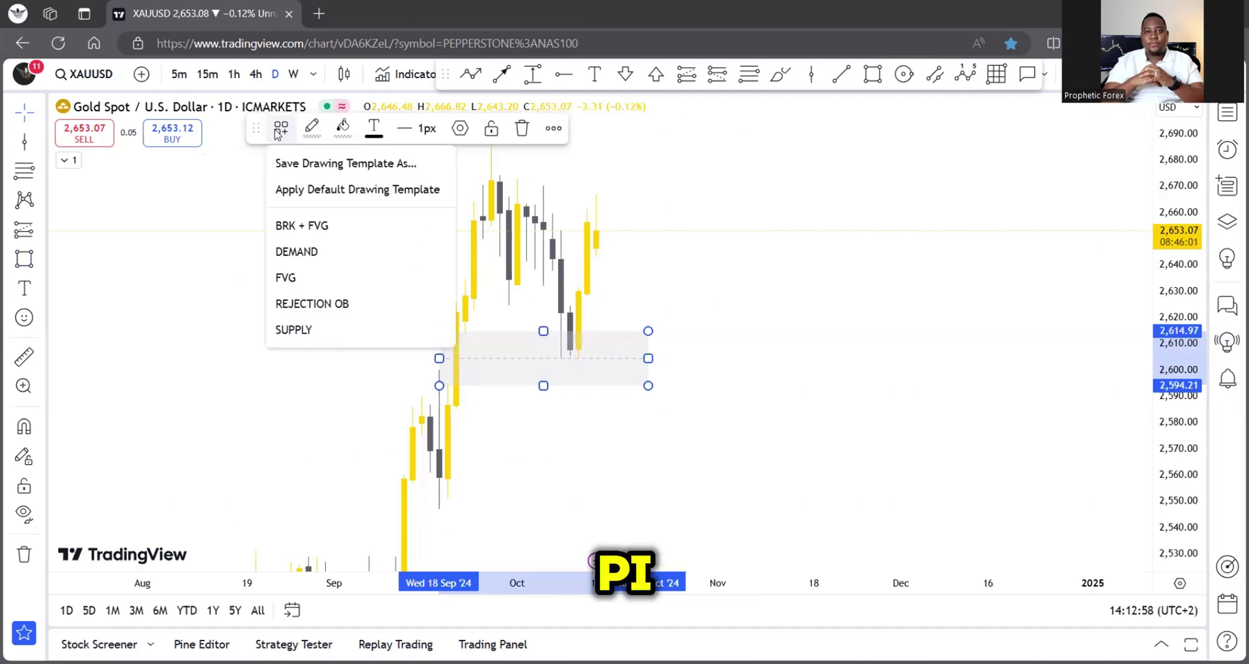
click(311, 276)
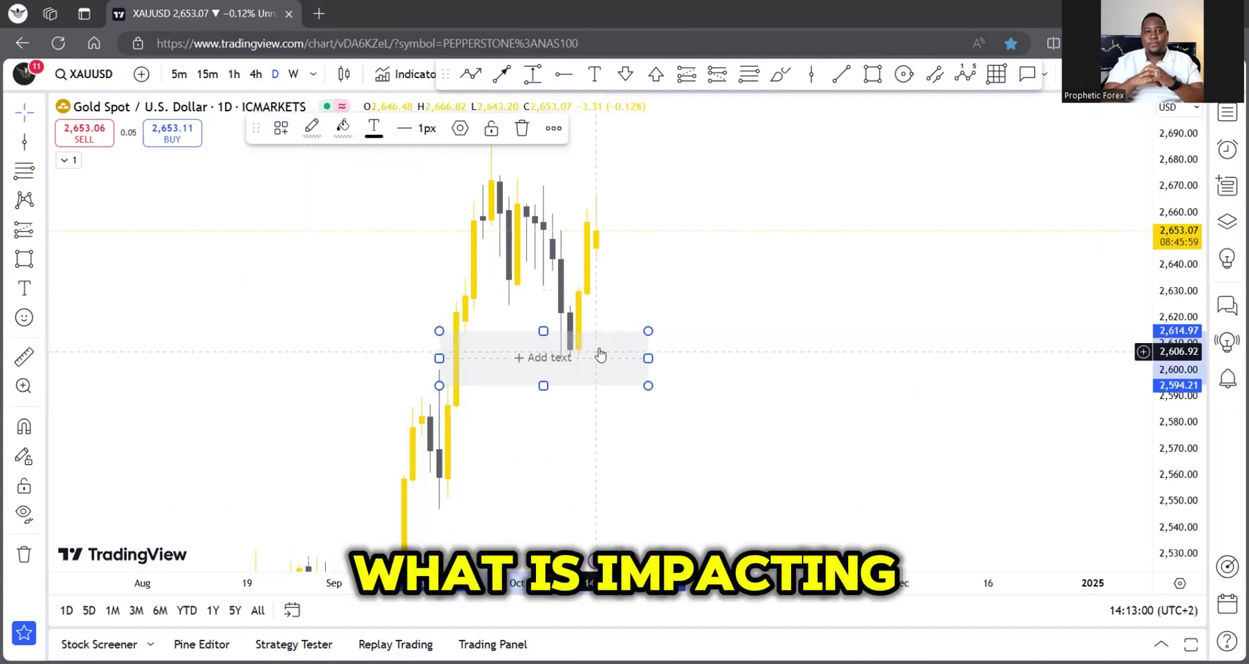
click(721, 390)
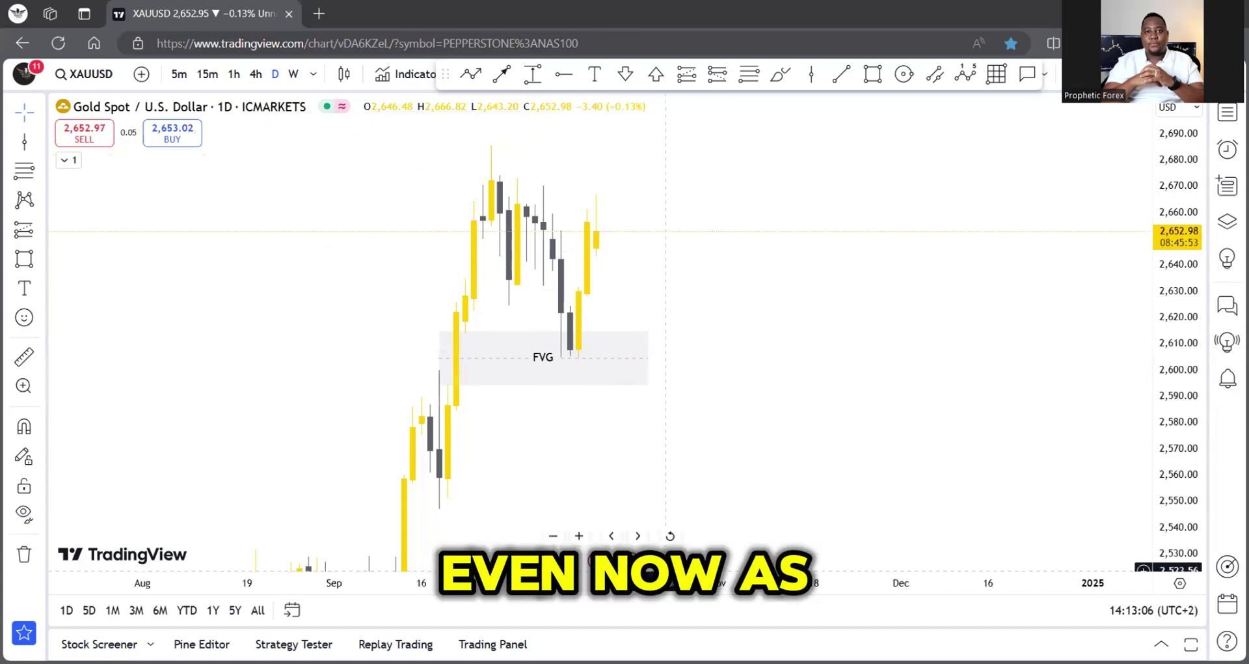
scroll(742, 409, right, 3)
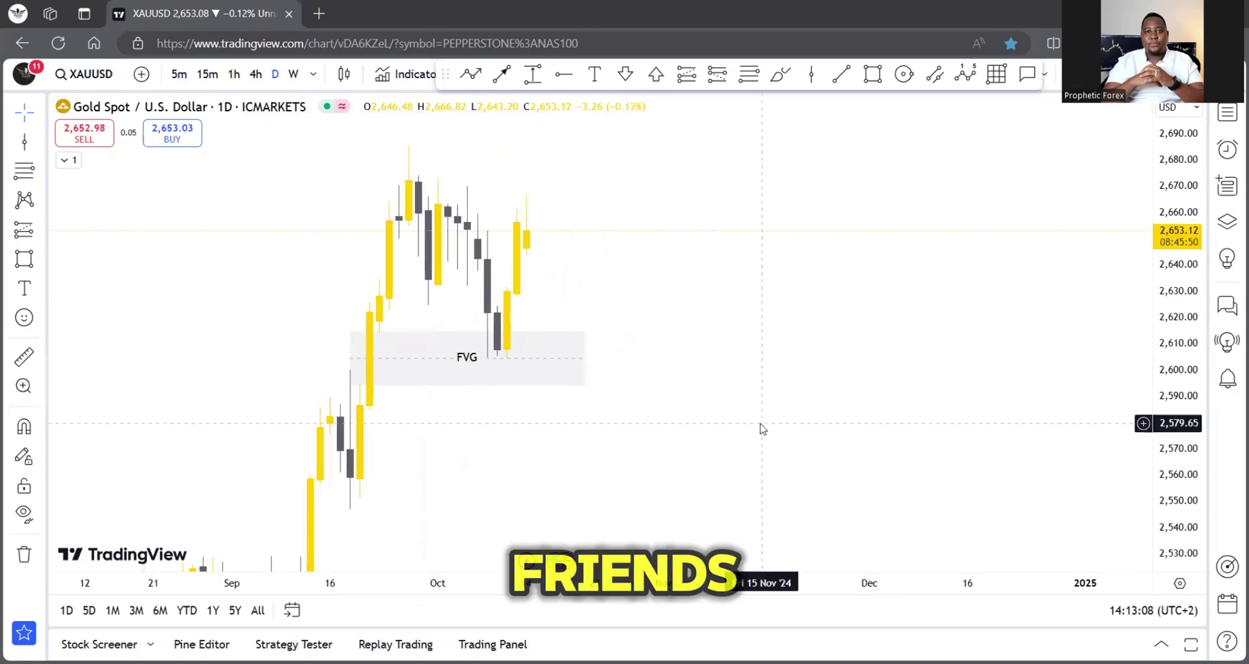
drag(763, 427, 795, 362)
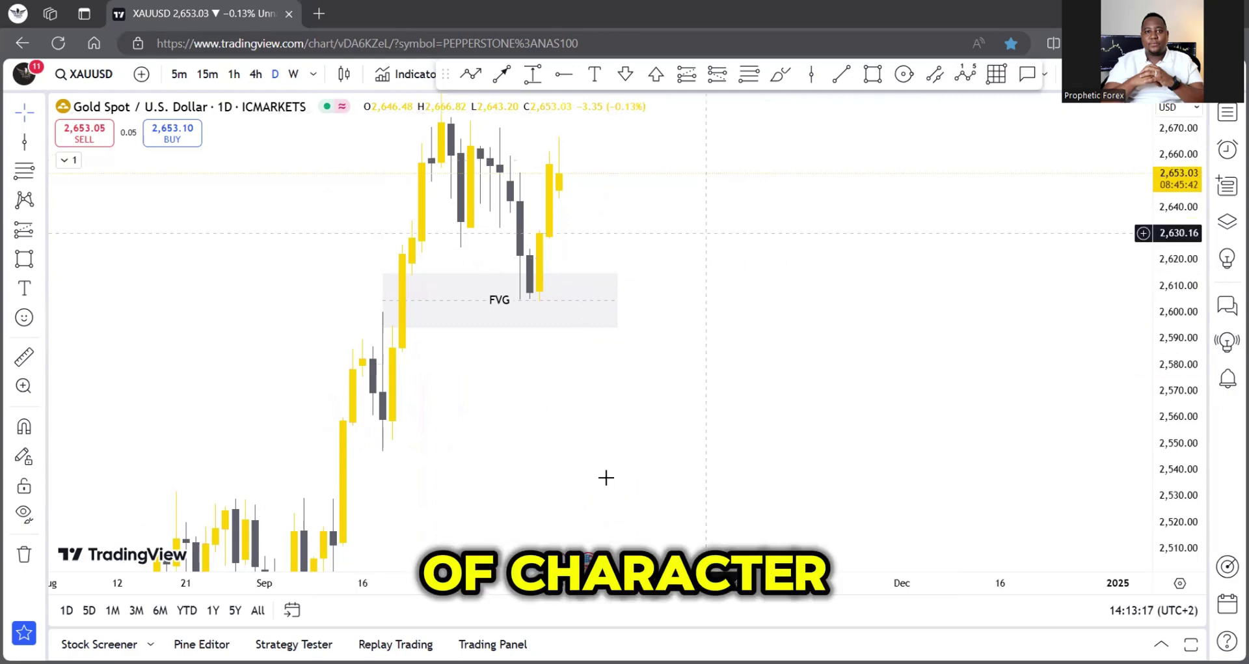
mouse_move(402, 410)
mouse_down()
mouse_move(361, 442)
mouse_move(420, 429)
mouse_move(405, 409)
mouse_up()
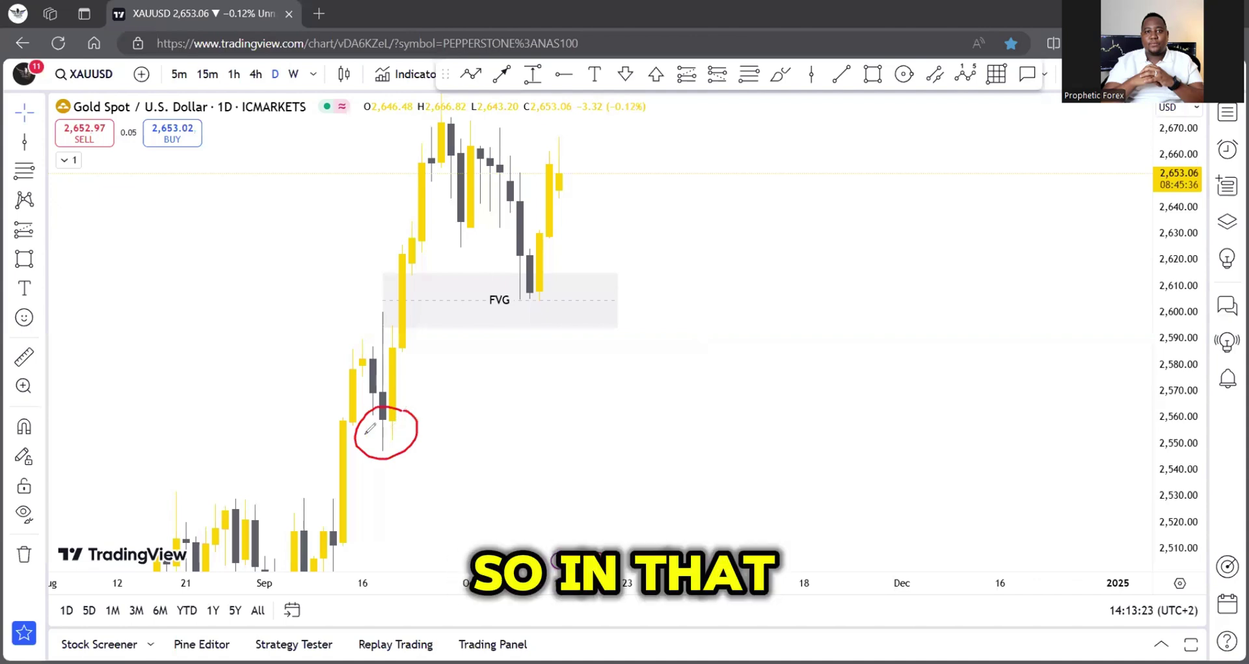
drag(436, 417, 435, 440)
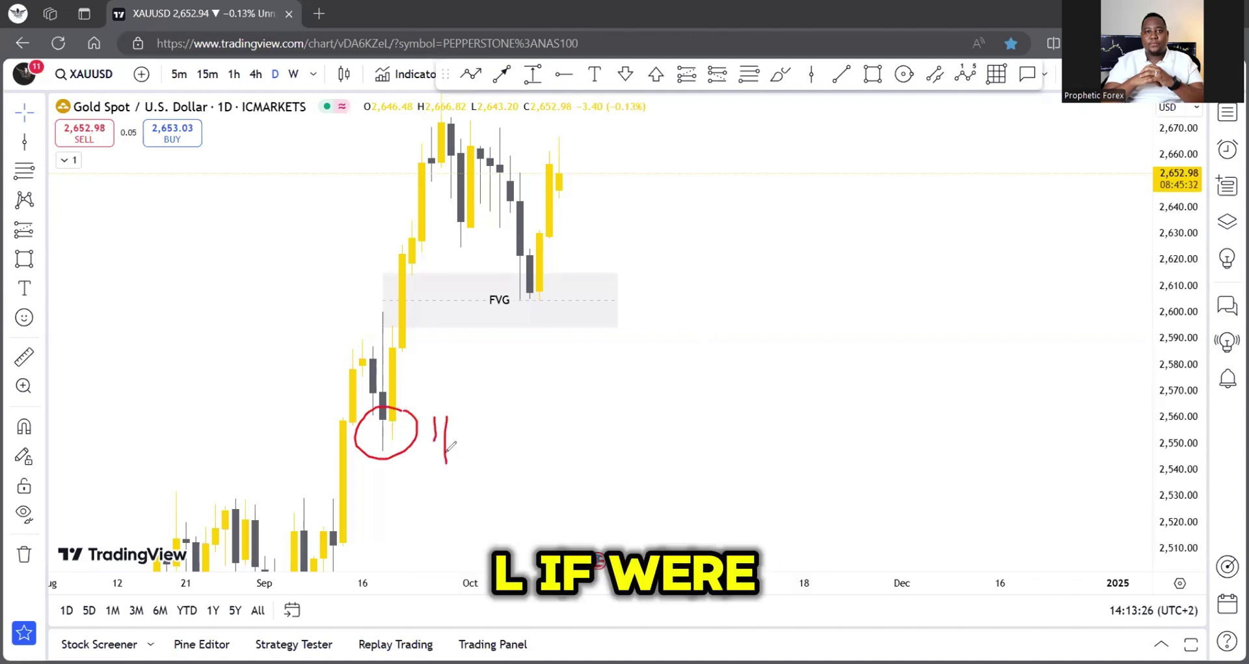
mouse_move(434, 435)
mouse_down()
mouse_move(453, 431)
mouse_move(470, 463)
mouse_up()
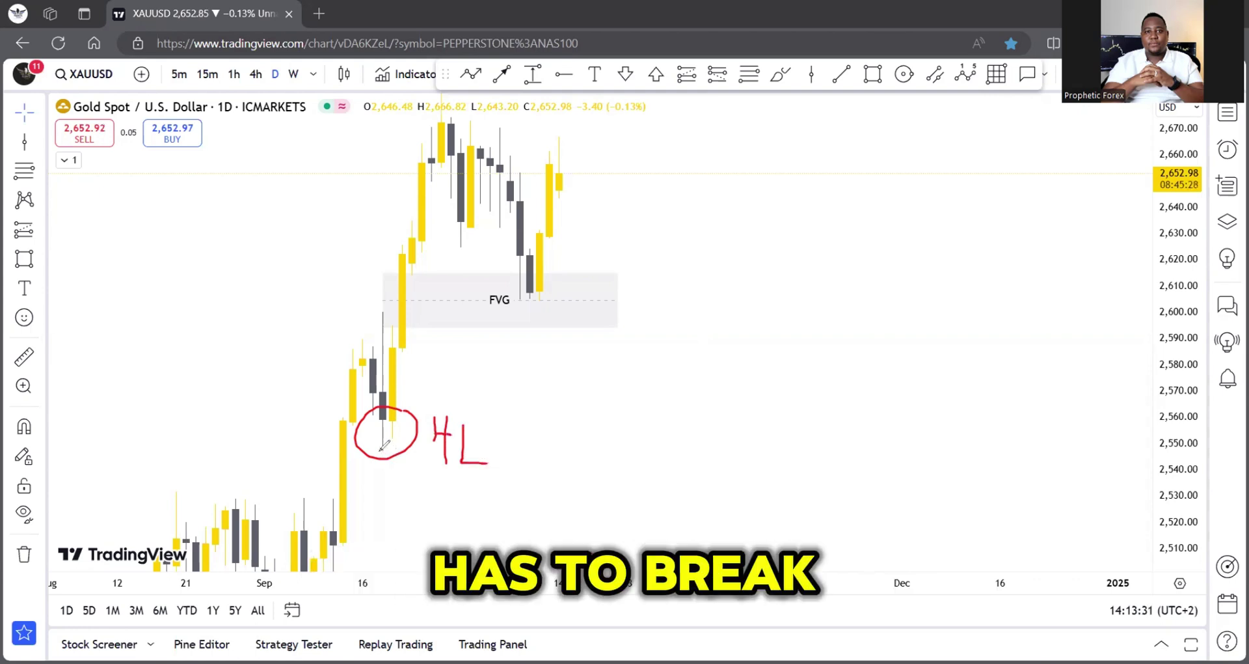
drag(380, 449, 582, 445)
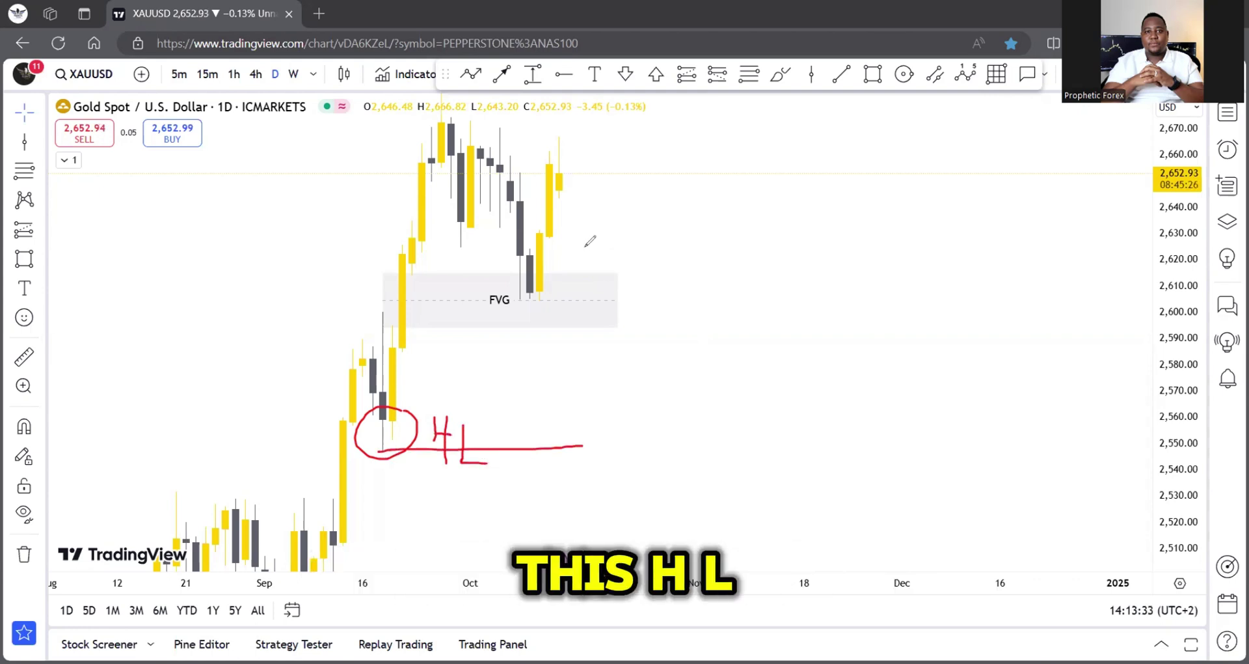
mouse_move(571, 283)
mouse_down()
mouse_move(644, 358)
mouse_move(666, 462)
mouse_up()
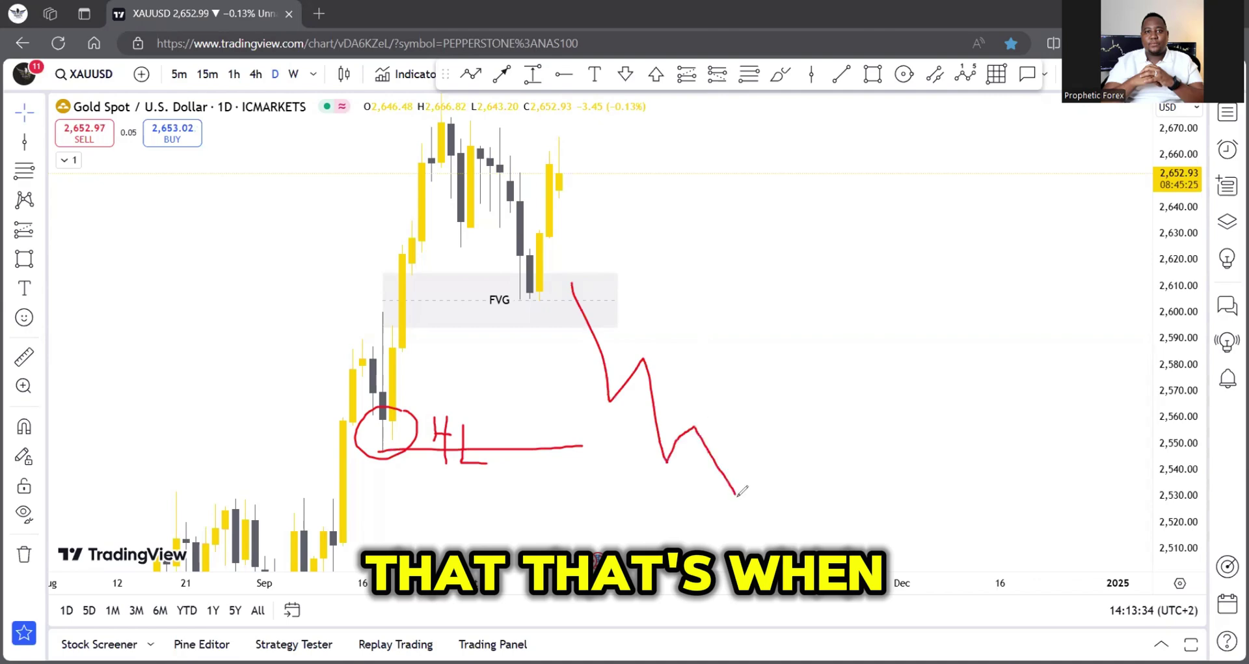
mouse_move(737, 493)
mouse_down()
mouse_move(764, 456)
mouse_move(831, 545)
mouse_up()
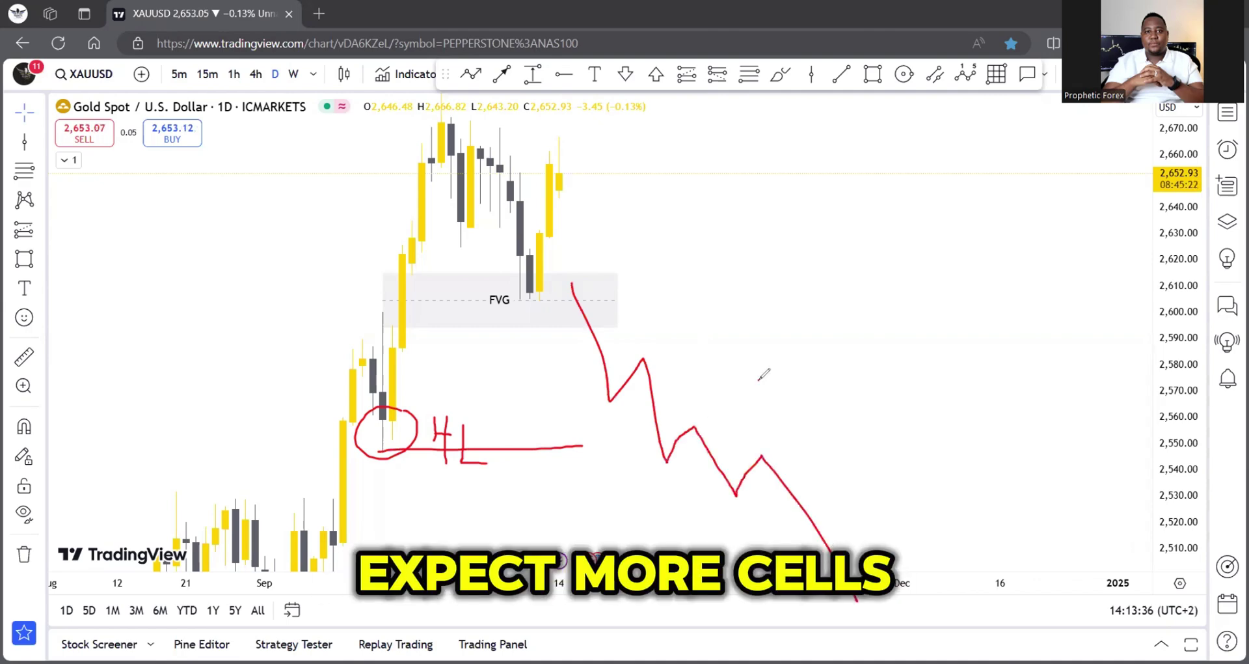
drag(869, 468, 841, 384)
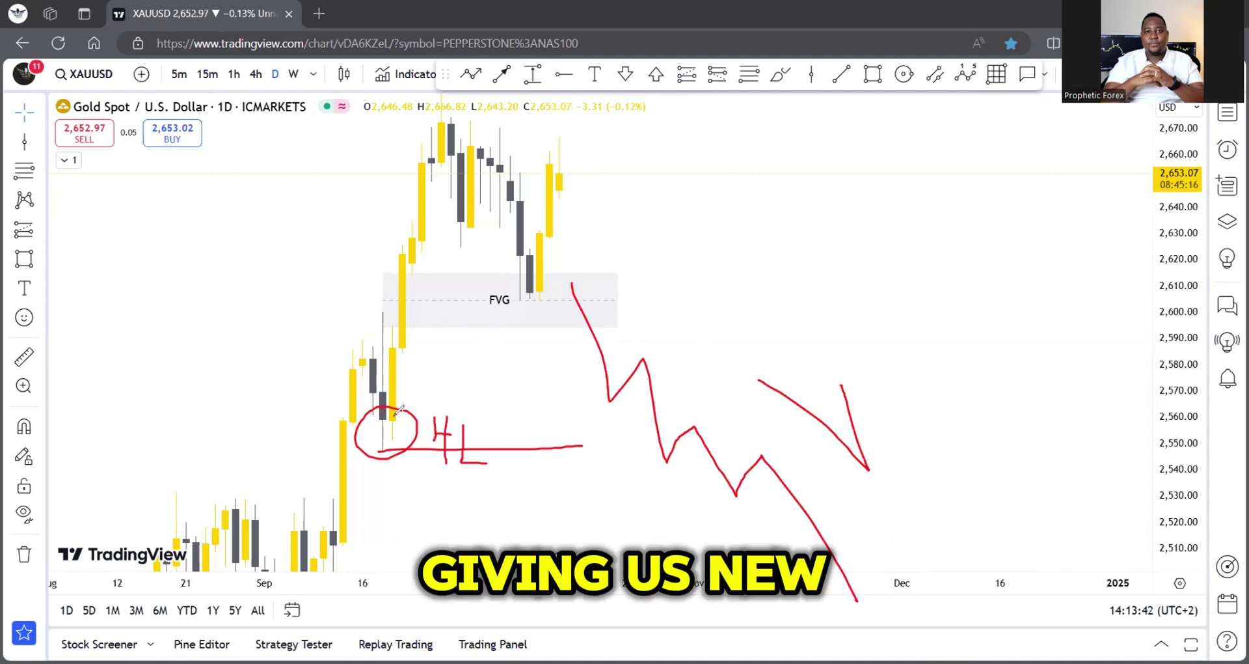
mouse_move(392, 408)
mouse_down()
mouse_move(454, 94)
mouse_move(537, 272)
mouse_move(614, 91)
mouse_up()
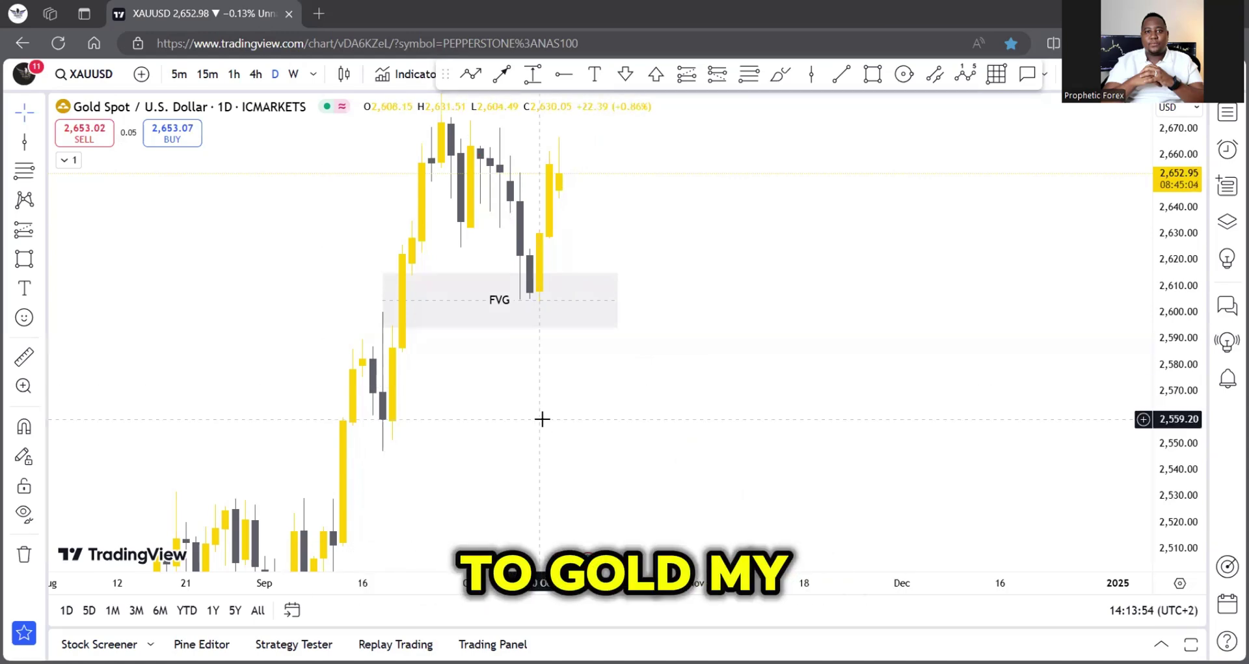
drag(553, 438, 563, 501)
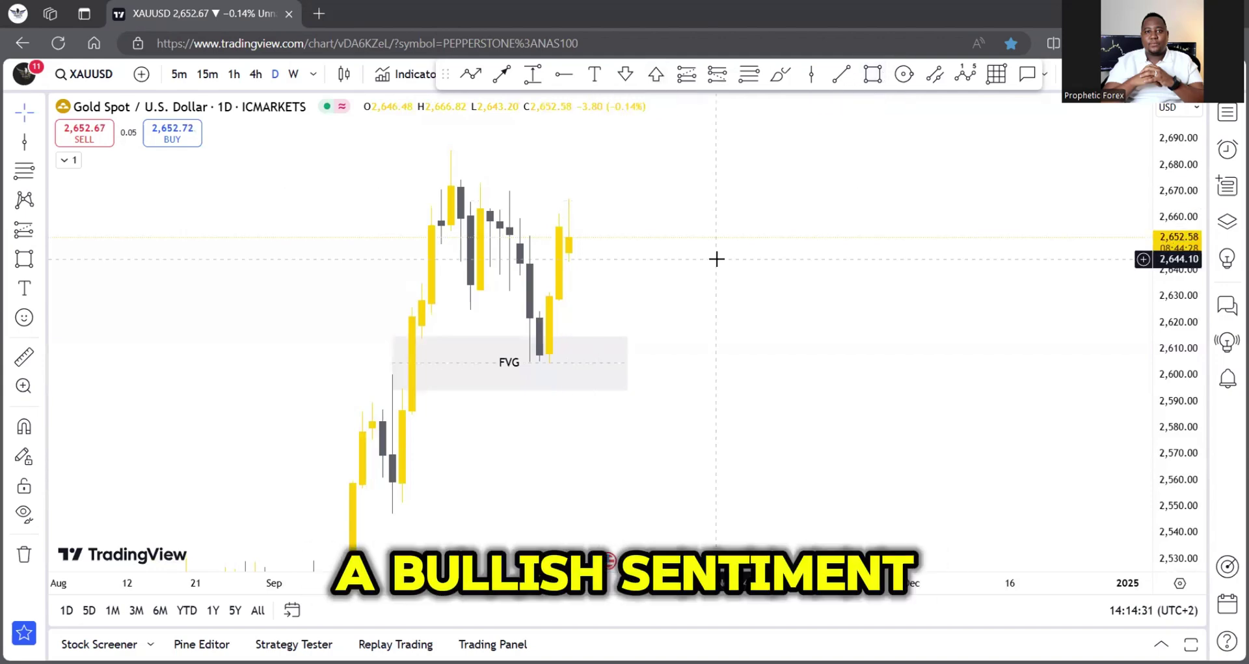
drag(716, 256, 724, 338)
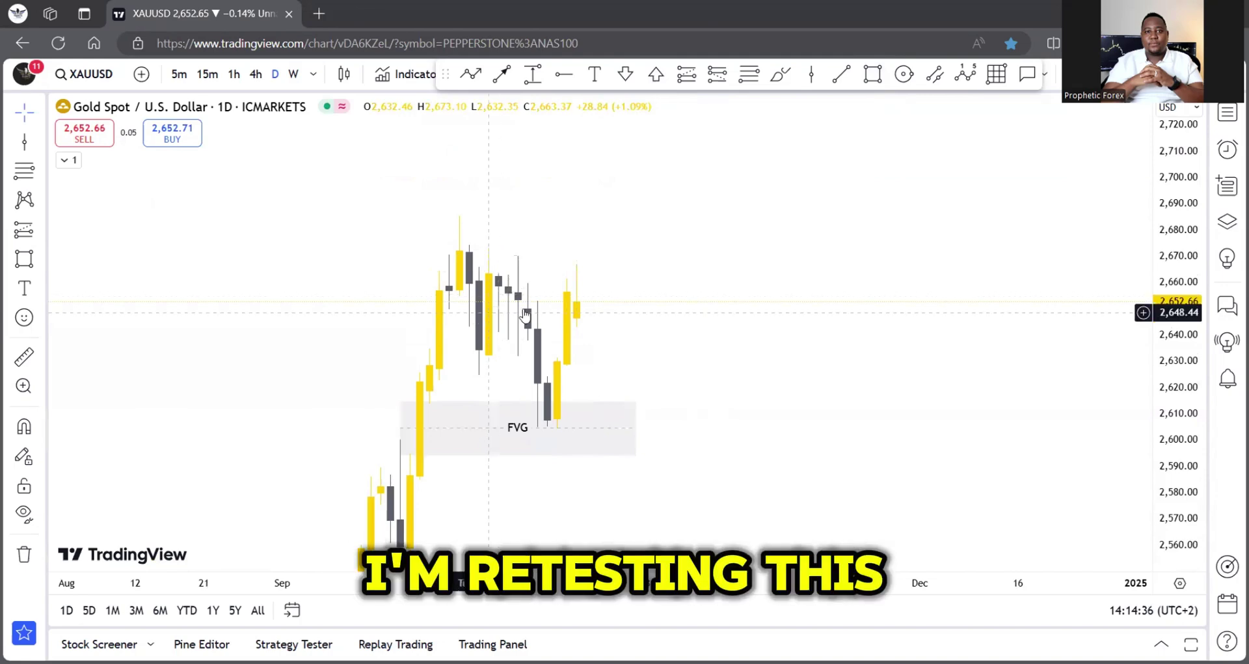
Start a test rectangle over the recent highs, then discard it
click(871, 75)
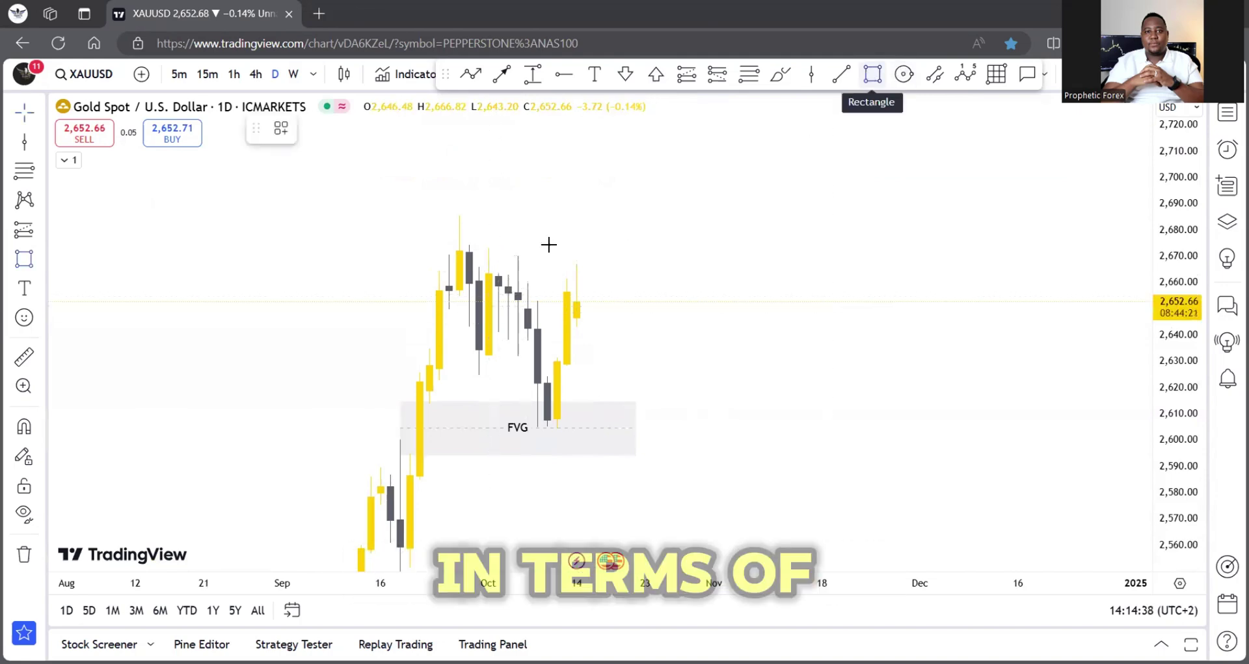
click(459, 291)
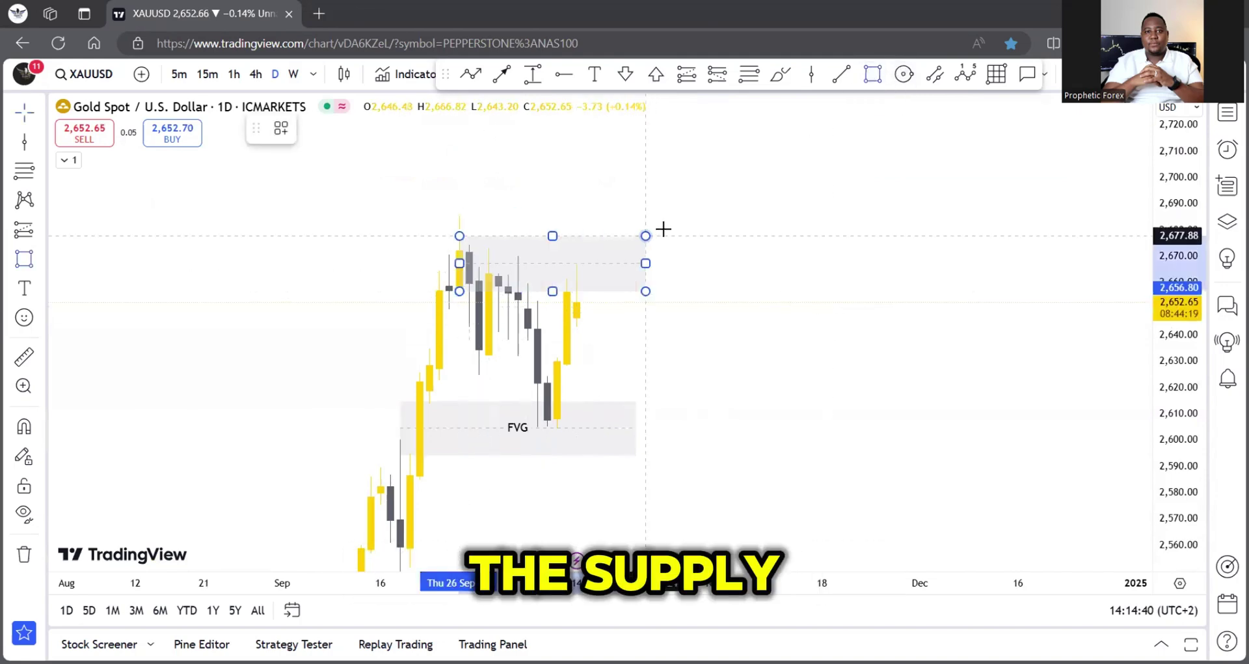
key(Escape)
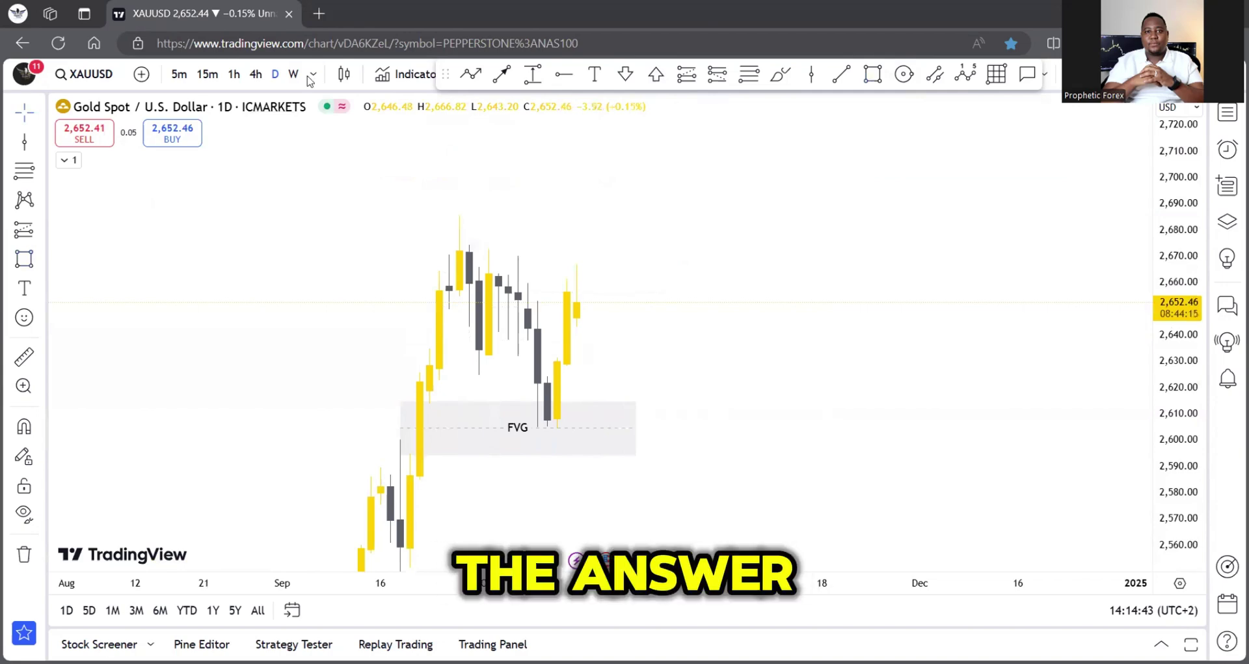
Switch to the 4-hour timeframe and zoom out to frame the FVG zone and late-September highs
click(253, 74)
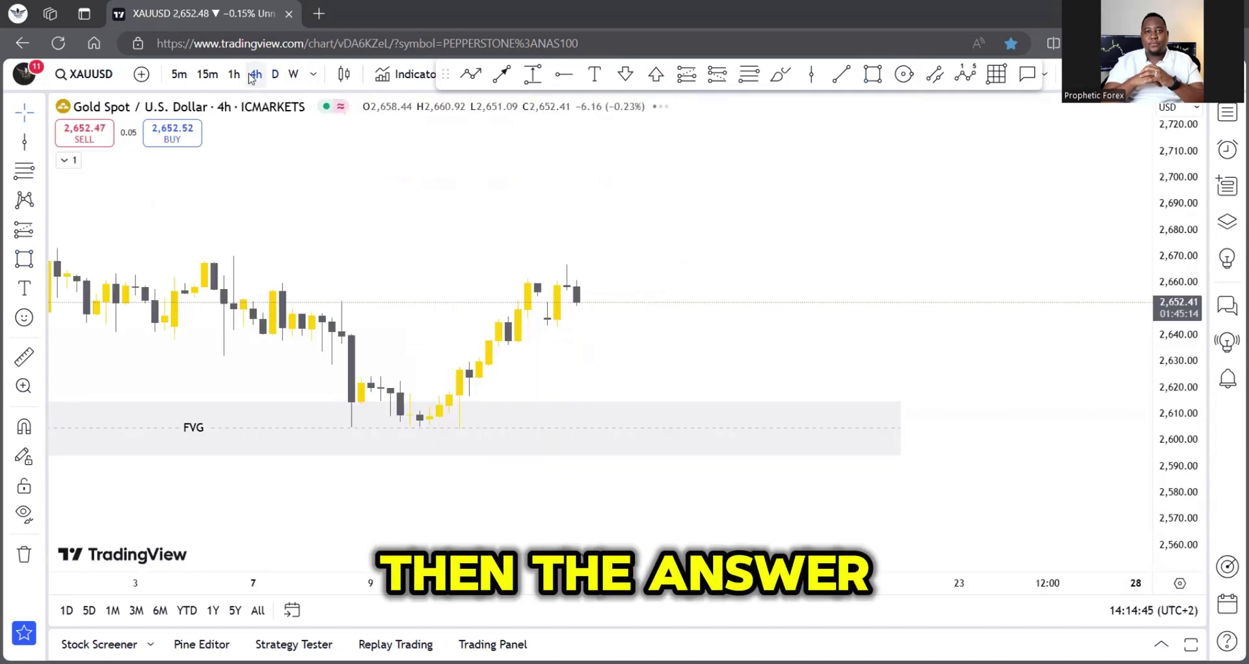
mouse_move(575, 546)
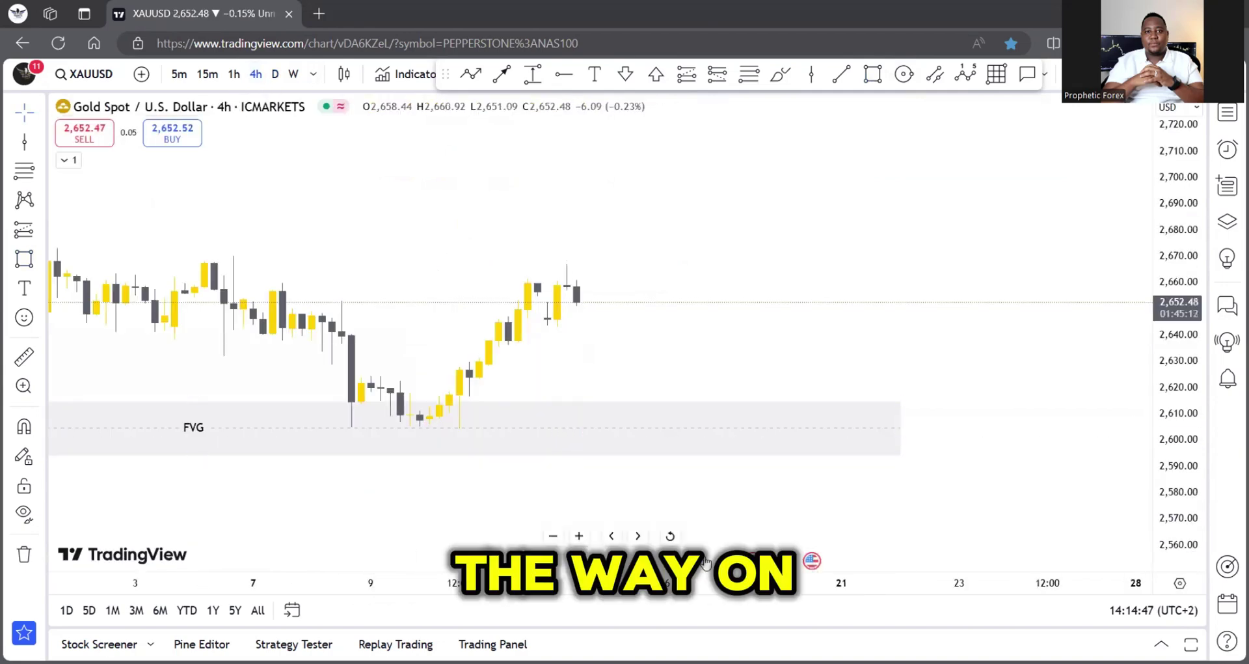
scroll(706, 561, down, 5)
drag(1156, 234, 1156, 259)
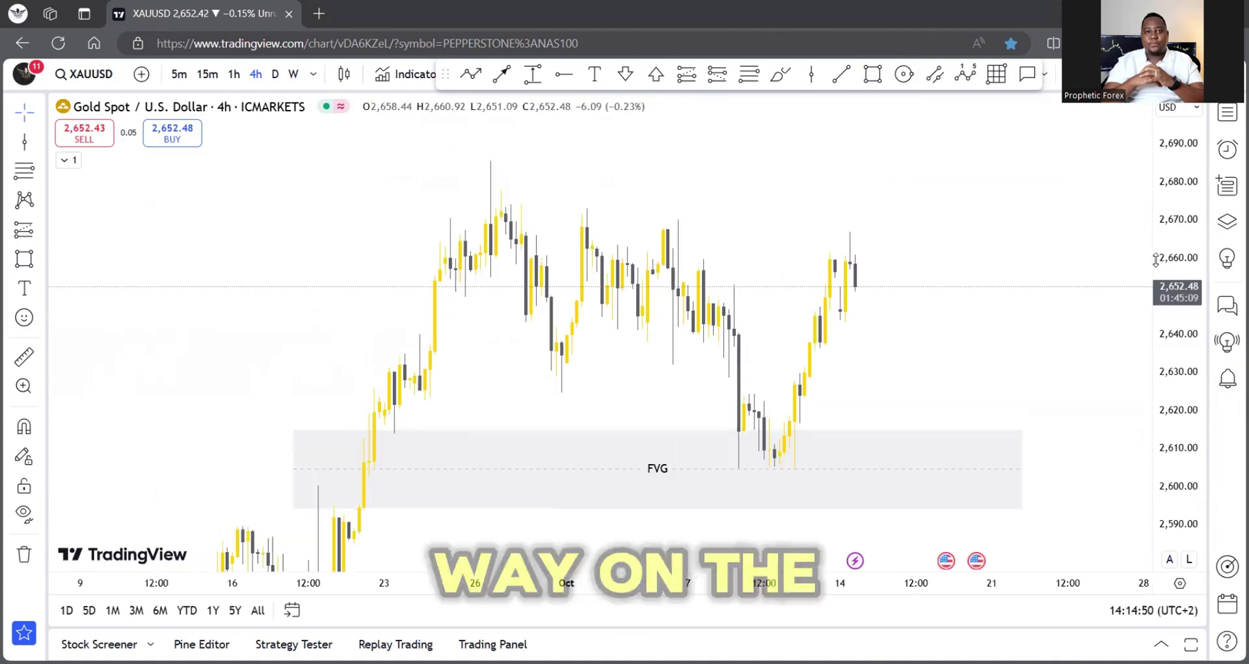
drag(729, 327, 593, 335)
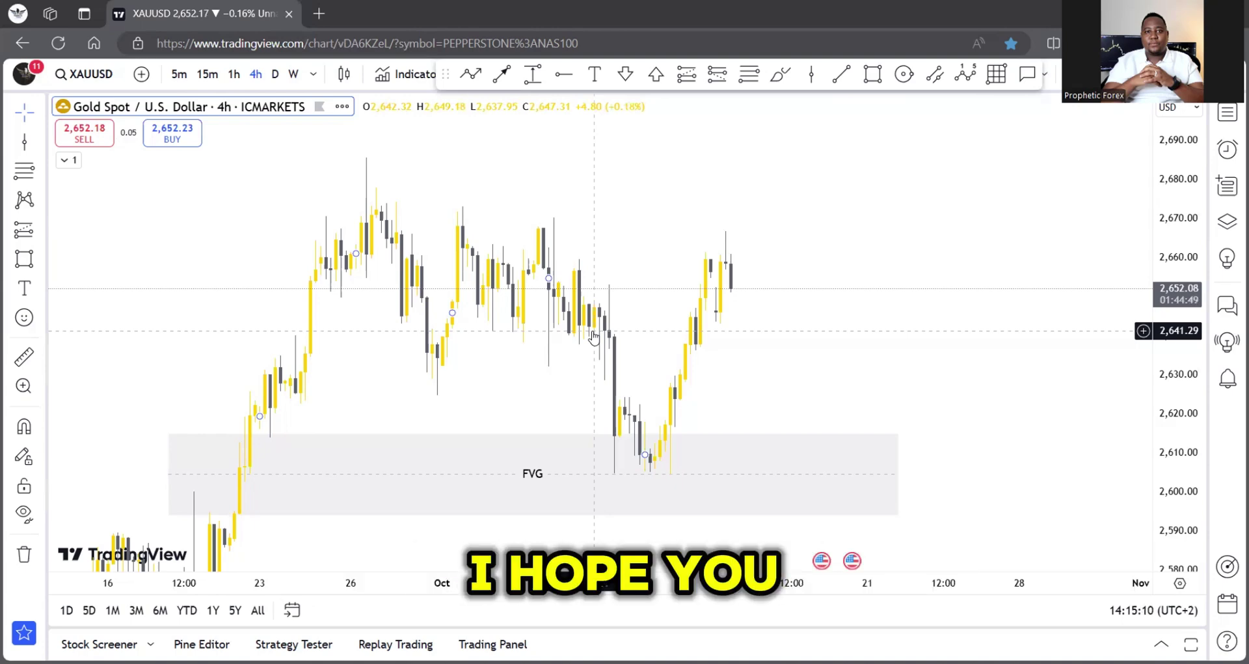
Draw a descending trend line from the late-September high near 2,685 to the latest candles near 2,661
click(840, 82)
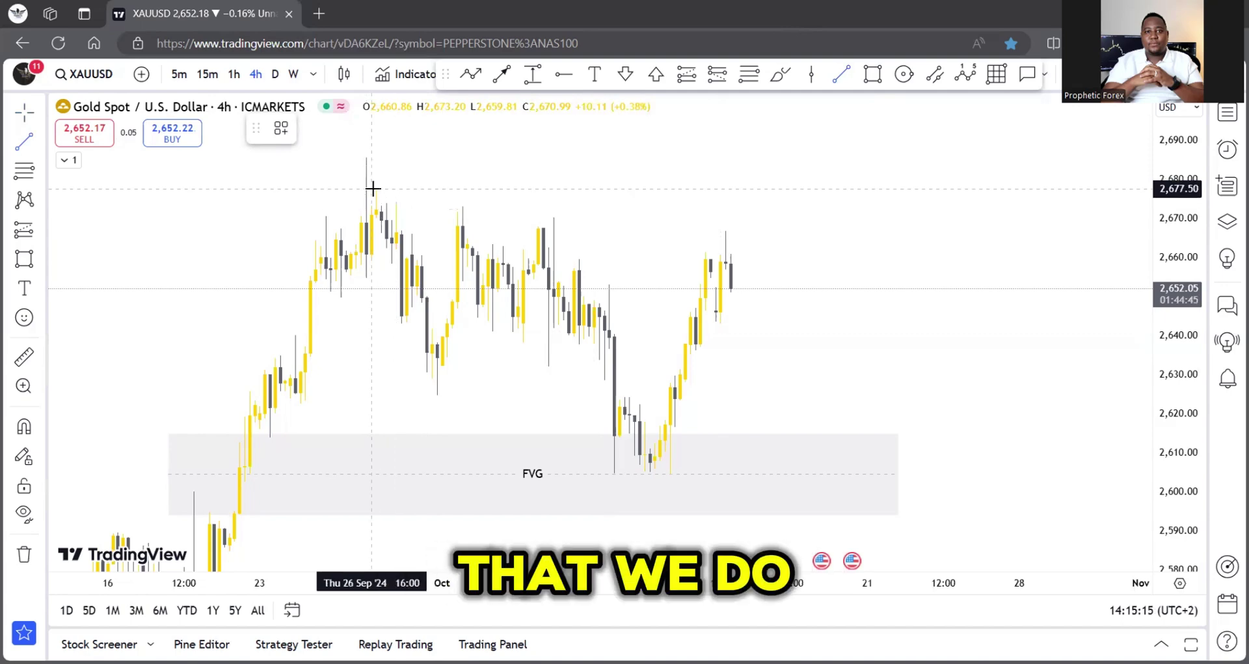
click(380, 188)
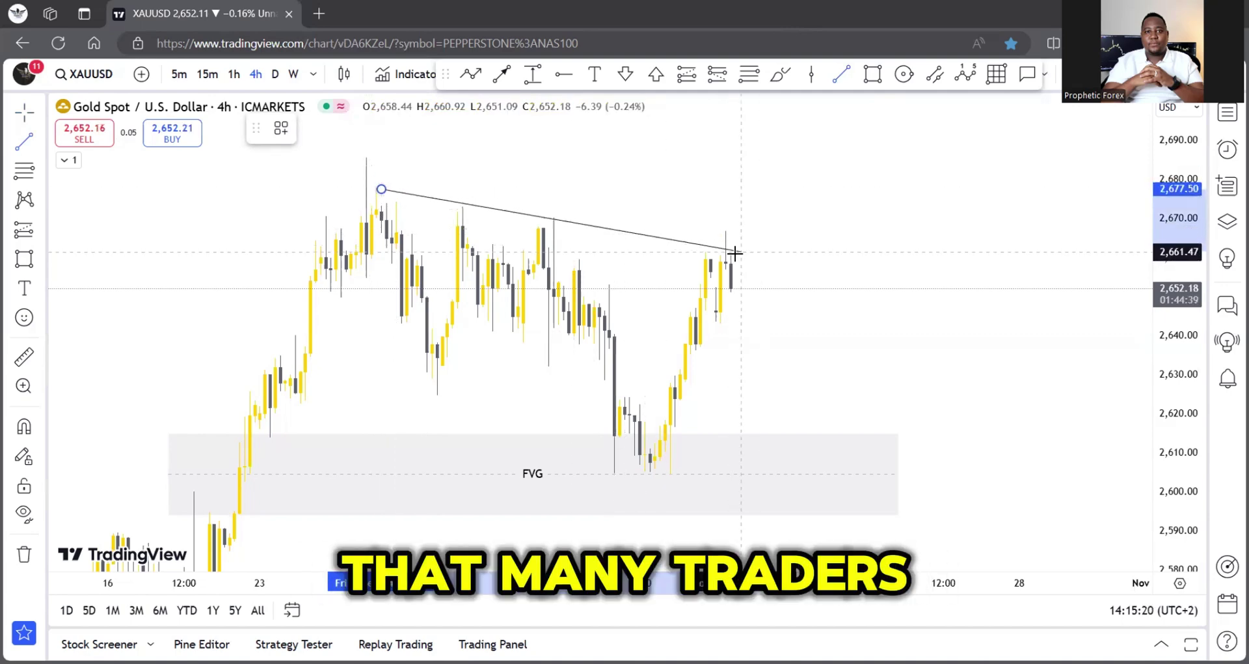
click(766, 250)
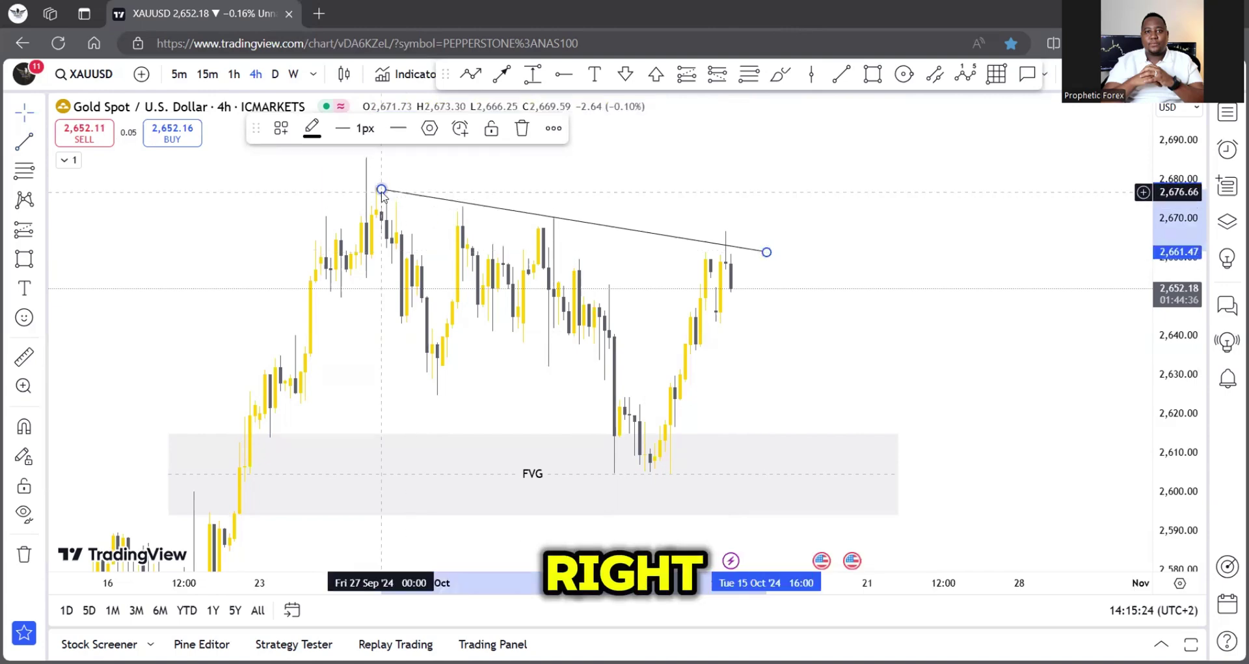
drag(374, 192, 371, 186)
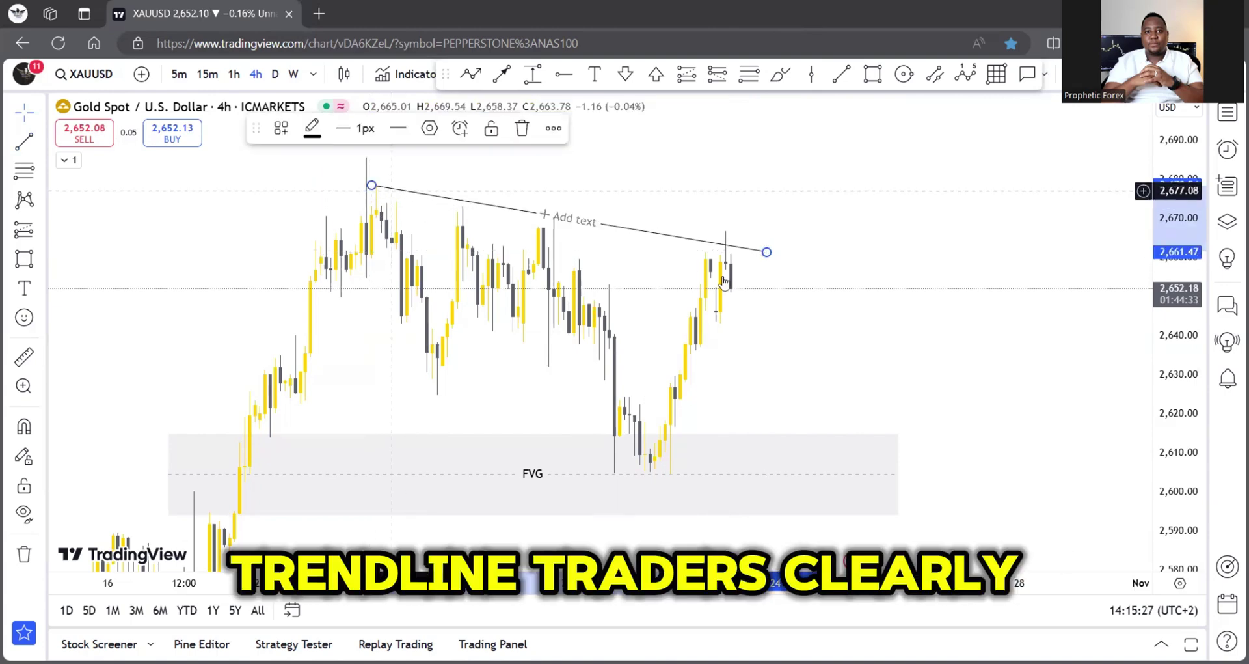
click(841, 317)
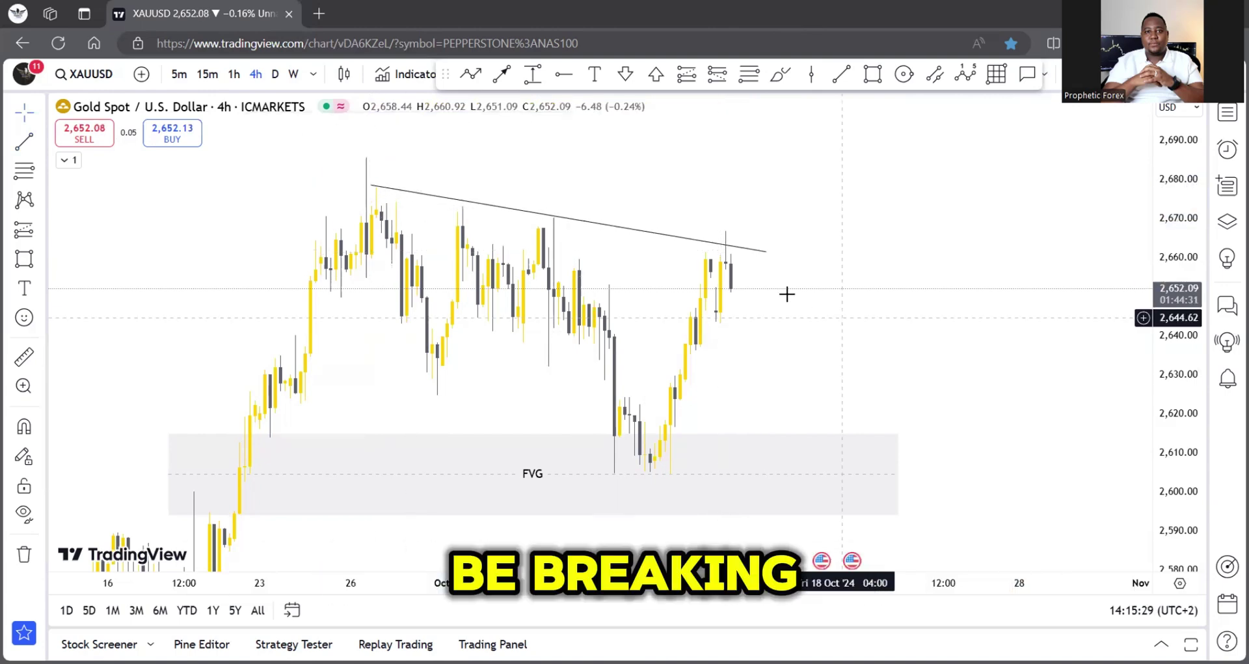
Apply the saved X template to the trend line and shorten its right end to the latest candles
click(700, 244)
click(275, 129)
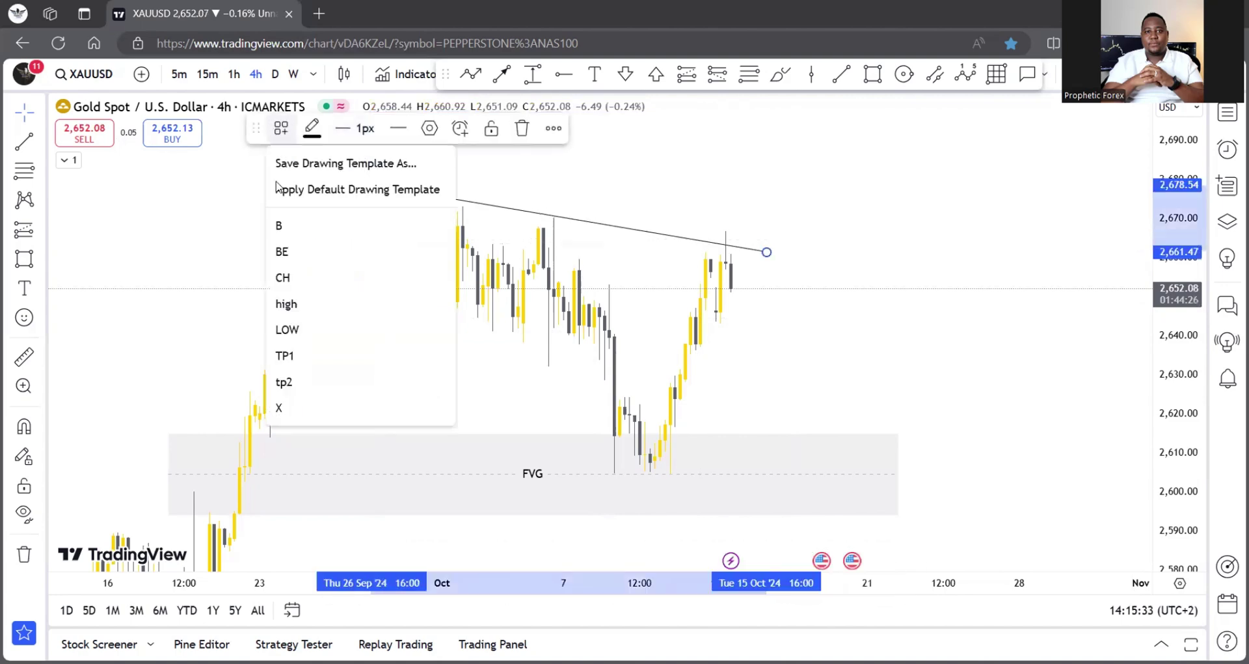
click(312, 409)
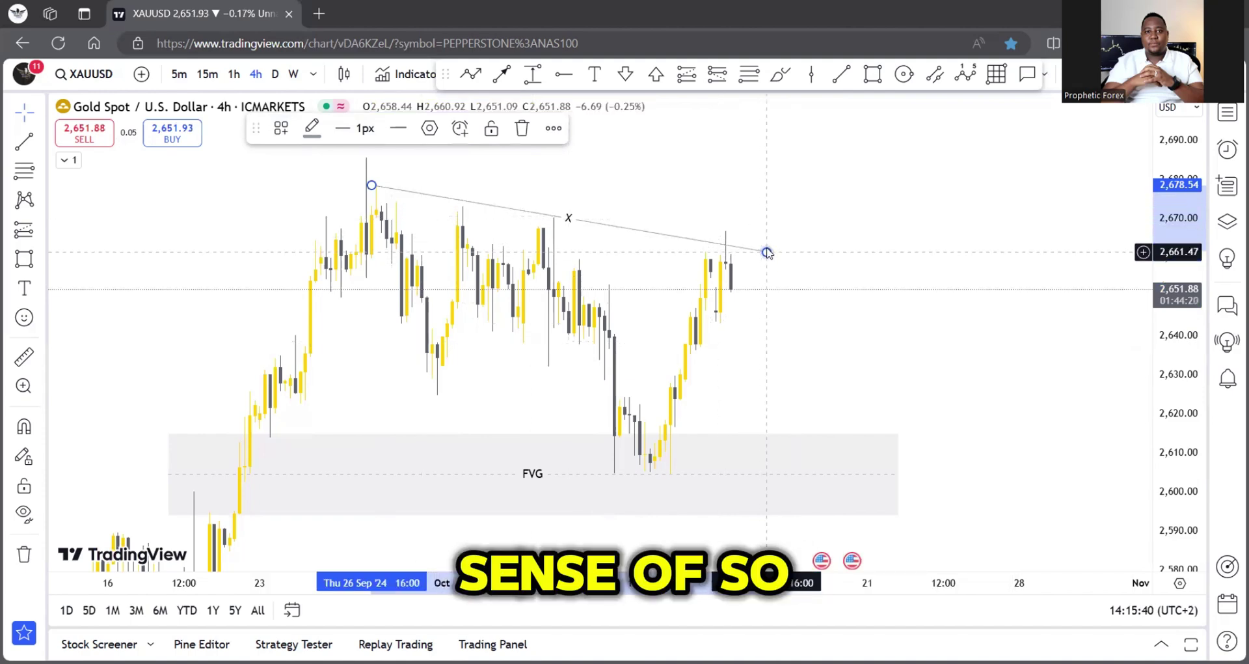
mouse_move(766, 252)
mouse_down()
mouse_move(663, 241)
mouse_move(766, 254)
mouse_up()
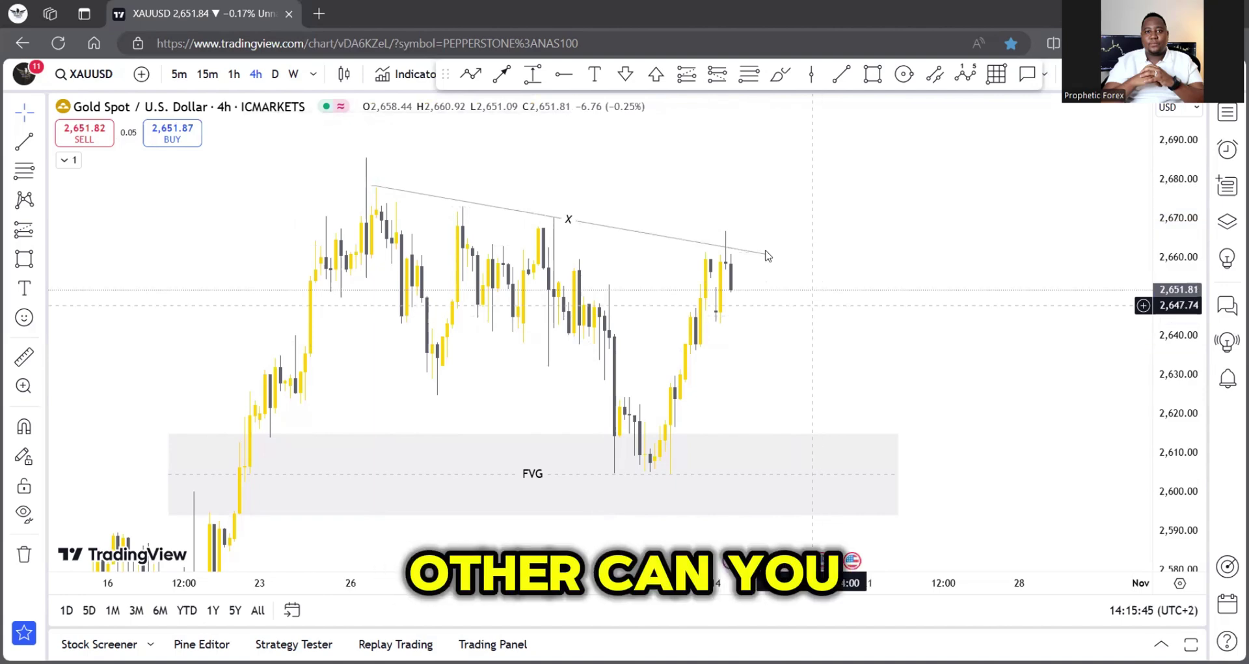
click(730, 310)
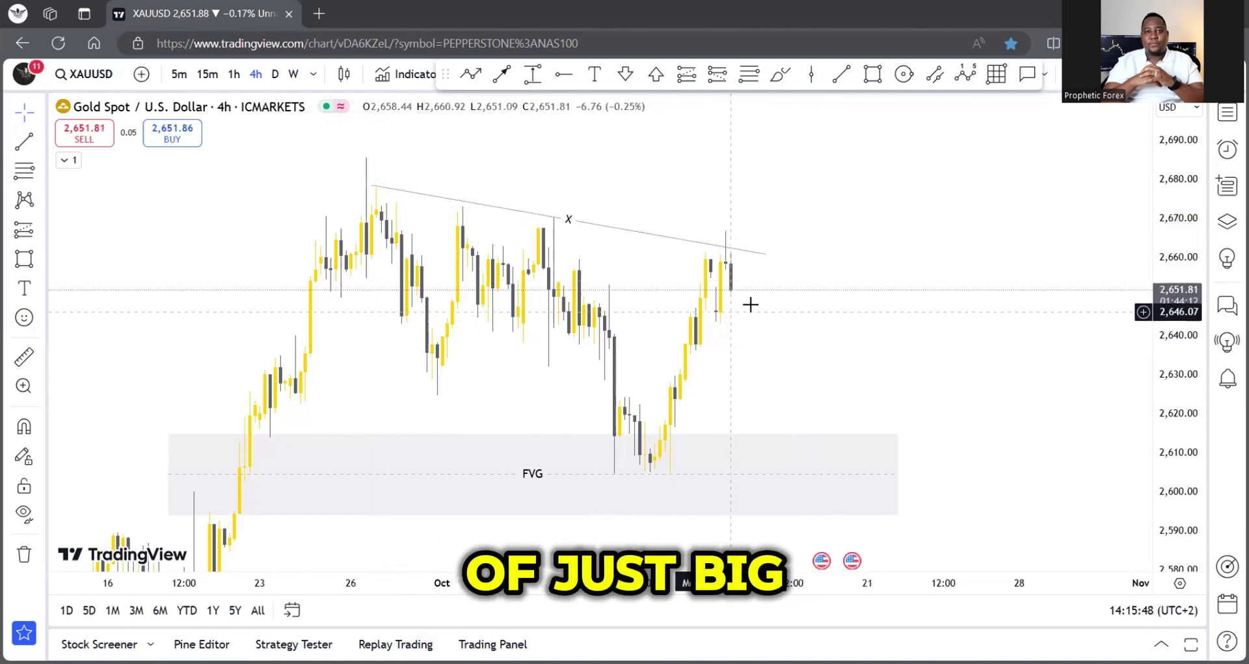
click(717, 74)
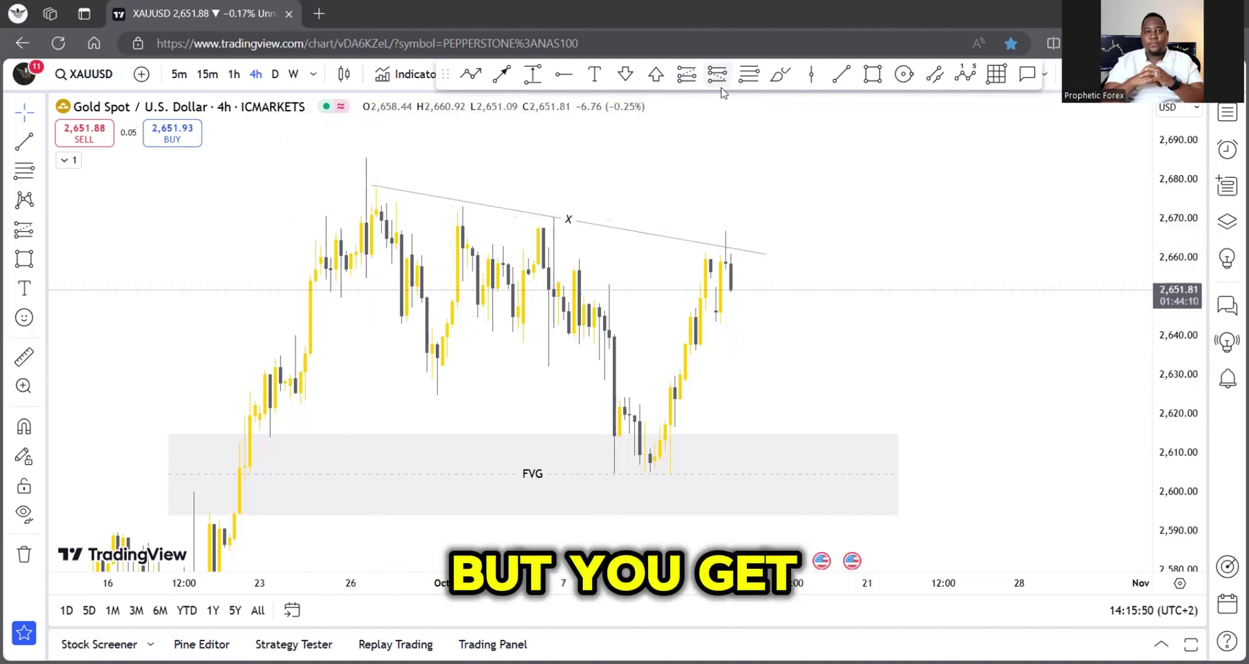
click(716, 290)
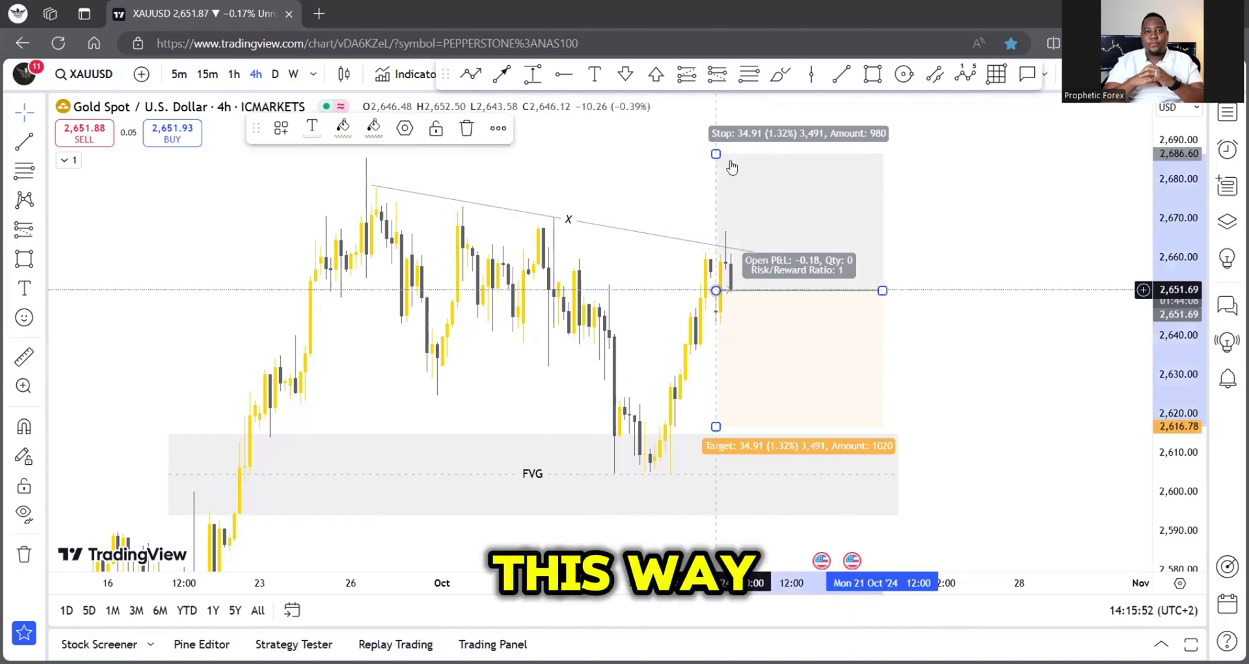
drag(716, 150, 715, 222)
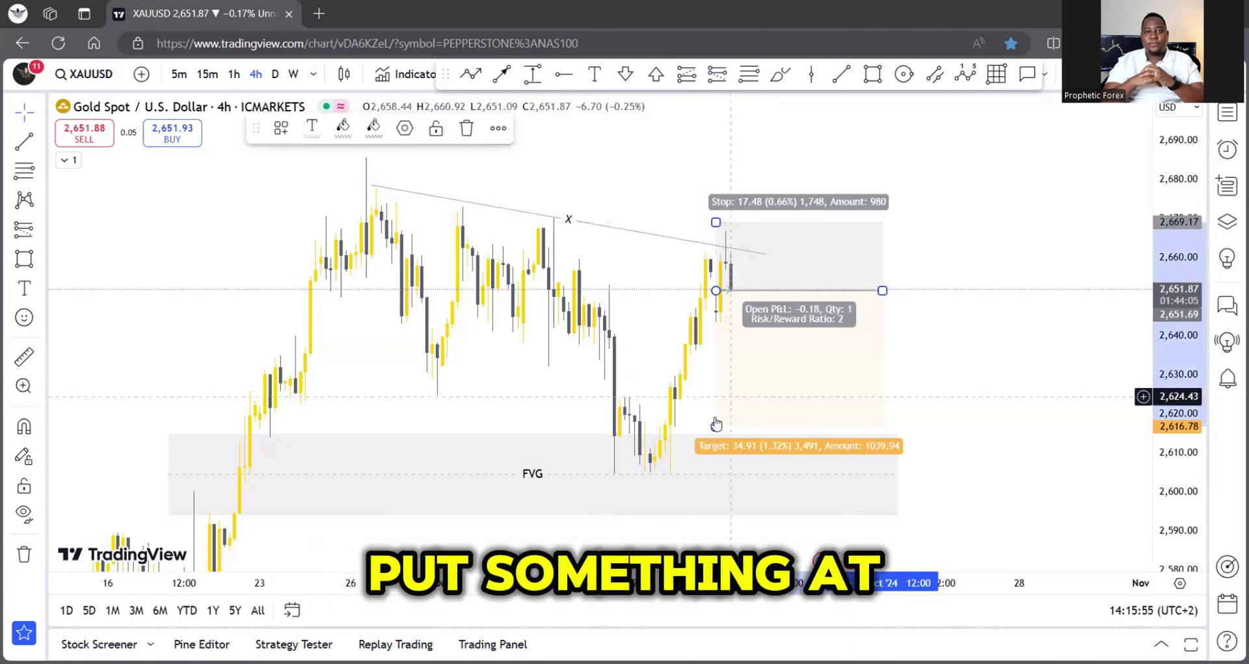
drag(716, 426, 716, 479)
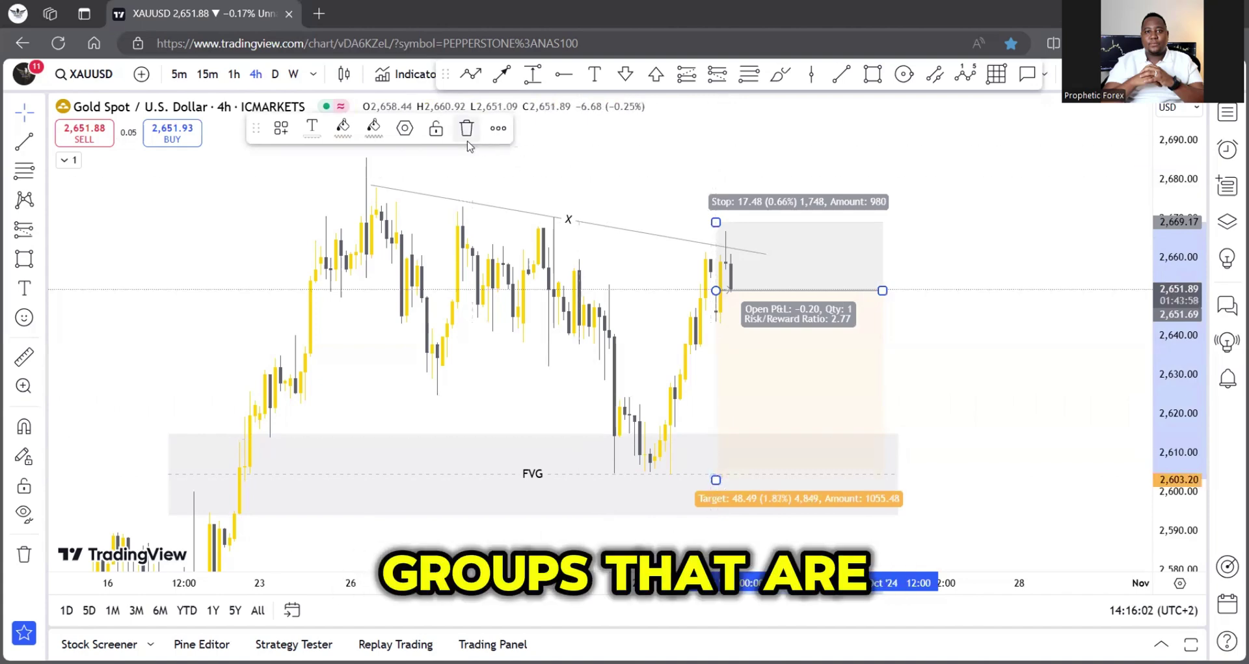
key(Delete)
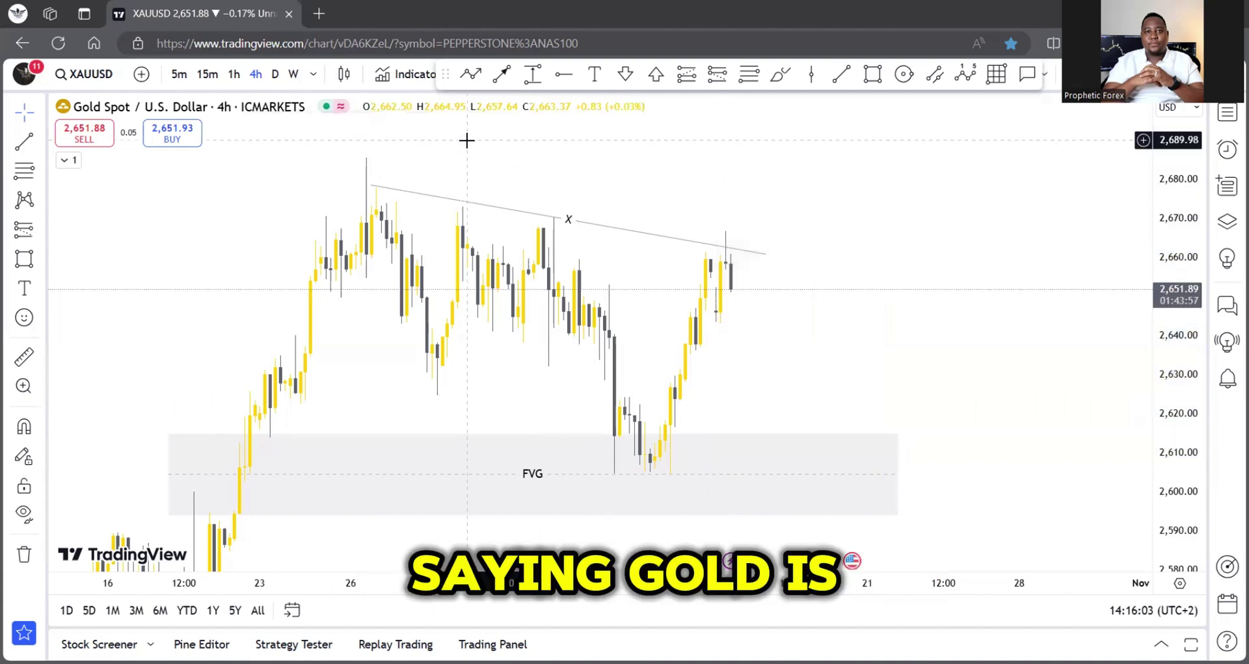
Switch to the 1-hour timeframe and frame the latest candles near 2,652 below the X trendline
click(235, 77)
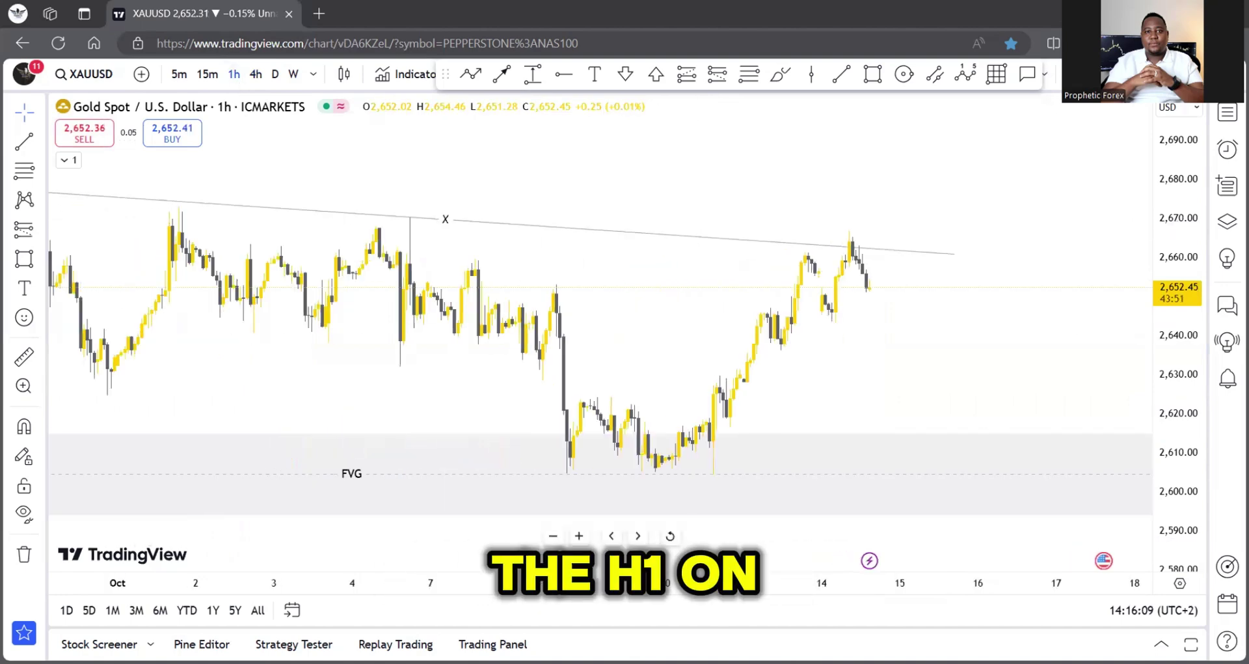
scroll(911, 390, down, 3)
drag(1068, 335, 895, 329)
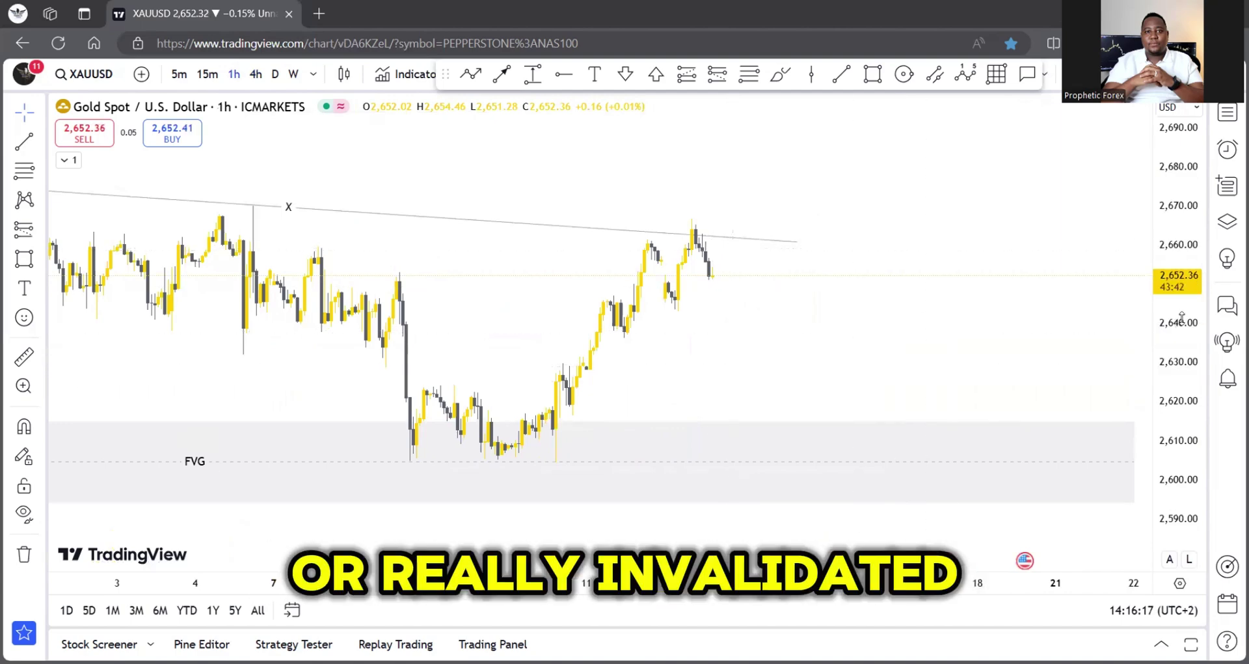
drag(1181, 319, 1181, 296)
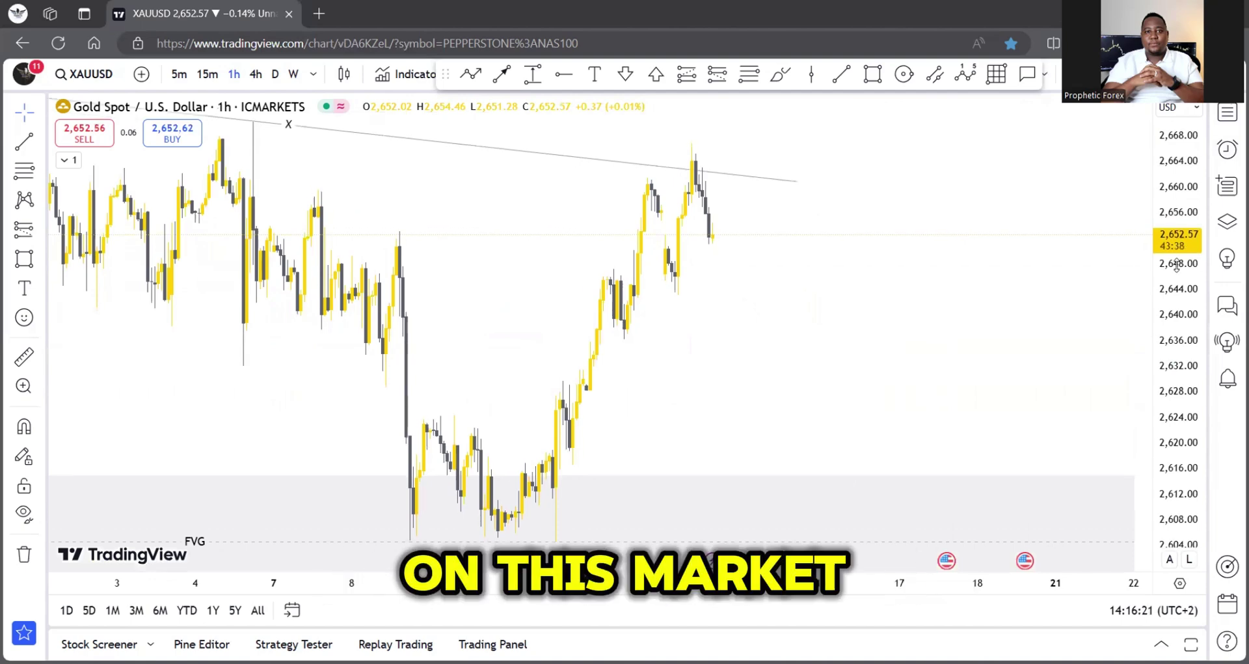
drag(1175, 270, 1175, 262)
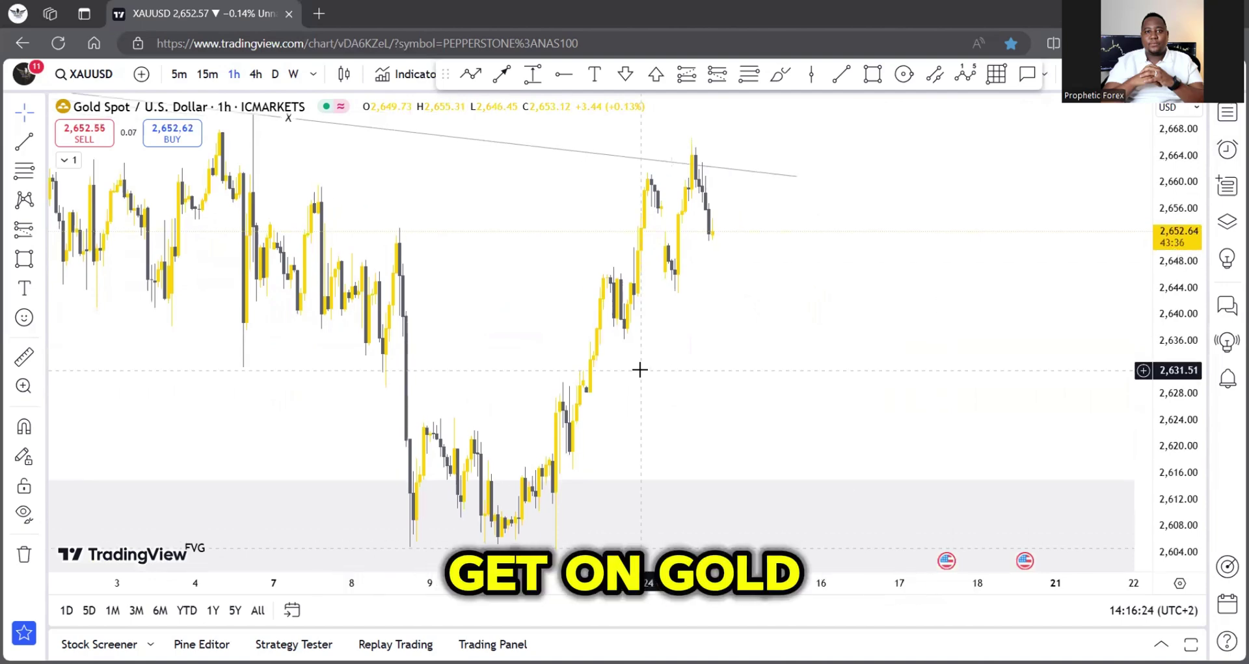
drag(640, 369, 589, 413)
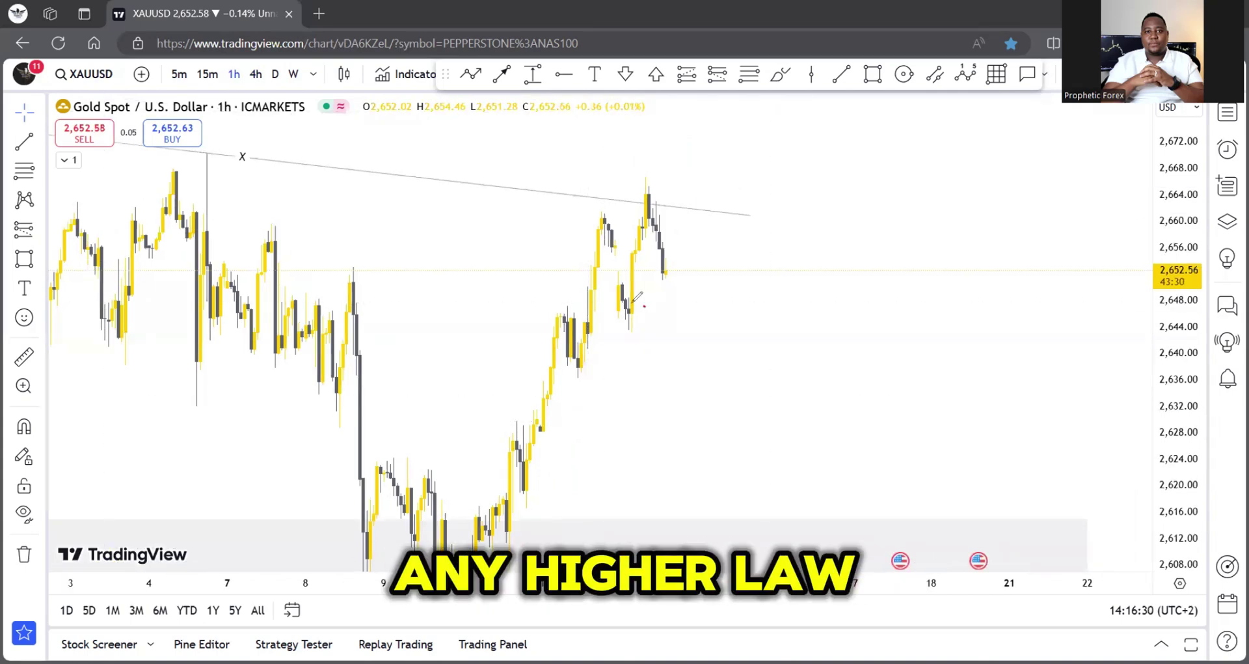
Brush red strokes circling the 2,646 low and a zigzag path dipping toward 2,610 then above 2,670
mouse_move(651, 324)
mouse_down()
mouse_move(642, 309)
mouse_move(629, 322)
mouse_move(756, 331)
mouse_up()
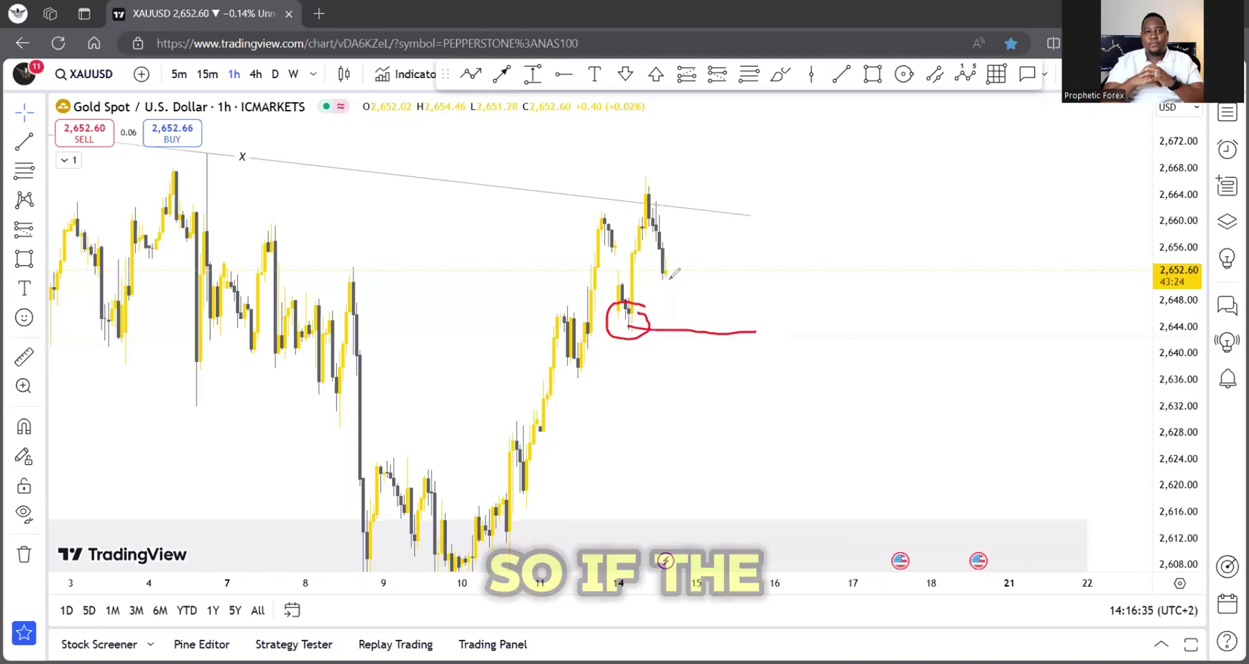
mouse_move(681, 342)
mouse_down()
mouse_move(689, 384)
mouse_move(706, 329)
mouse_up()
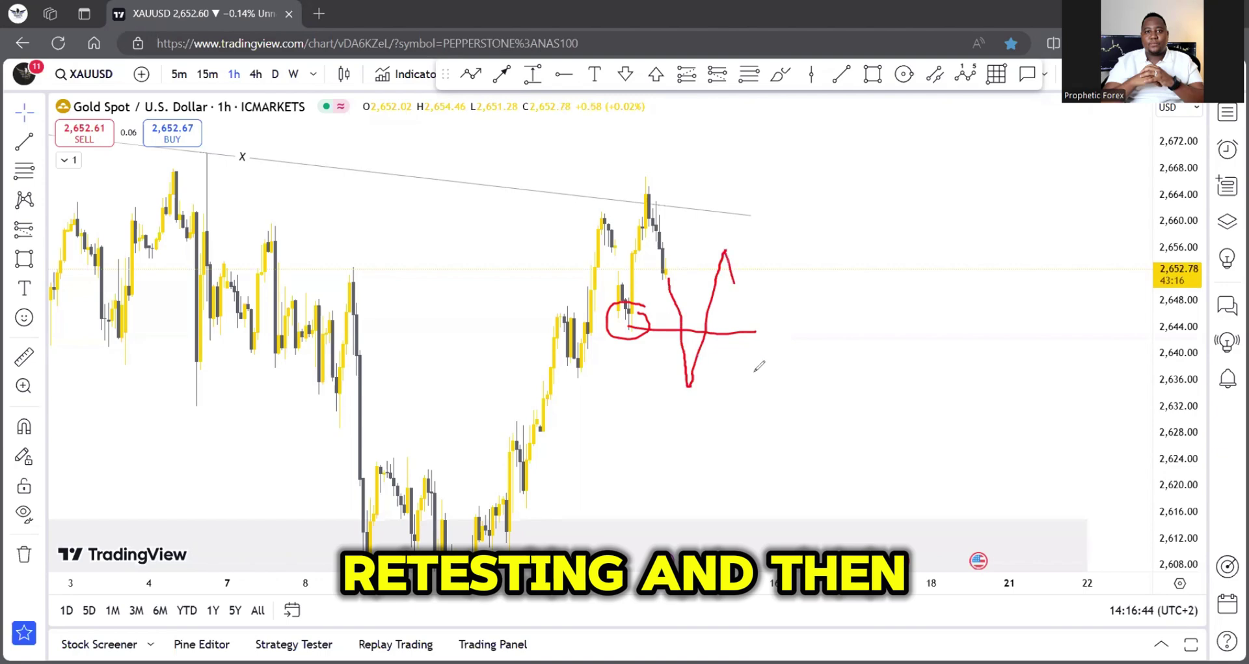
mouse_move(759, 366)
mouse_down()
mouse_move(774, 427)
mouse_move(799, 423)
mouse_move(849, 449)
mouse_move(899, 553)
mouse_move(1023, 135)
mouse_up()
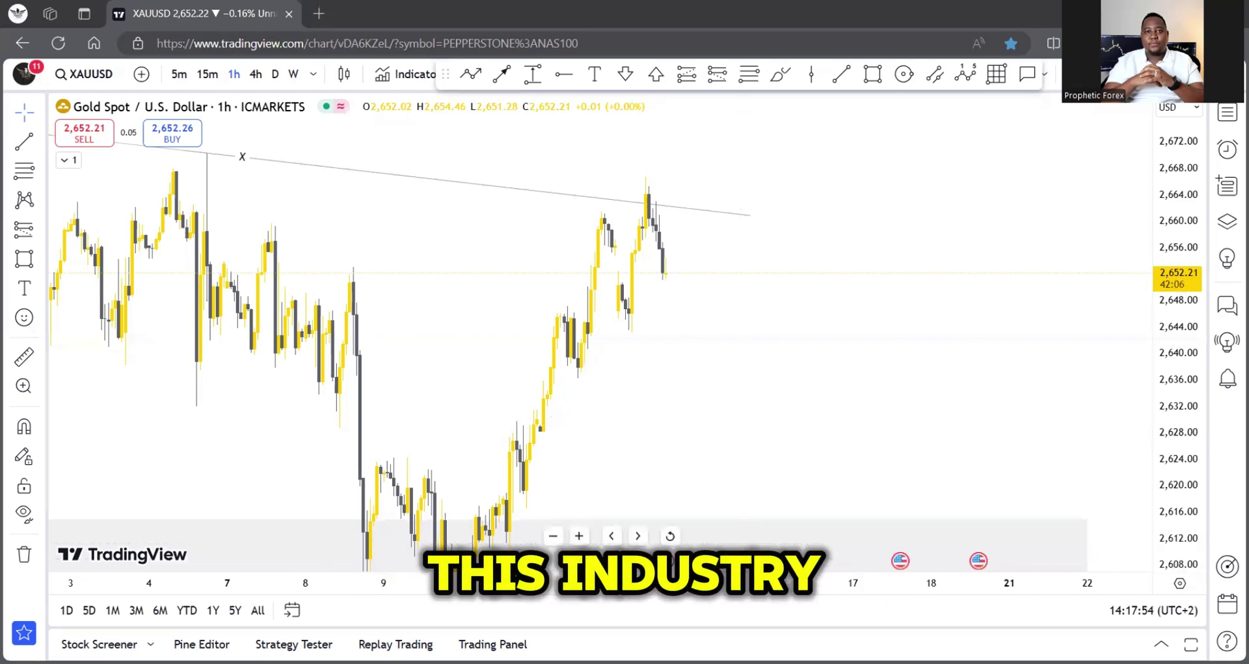
Draw a rectangle over the low candles around 2,643.57–2,648.12 and apply the DEMAND template
click(637, 535)
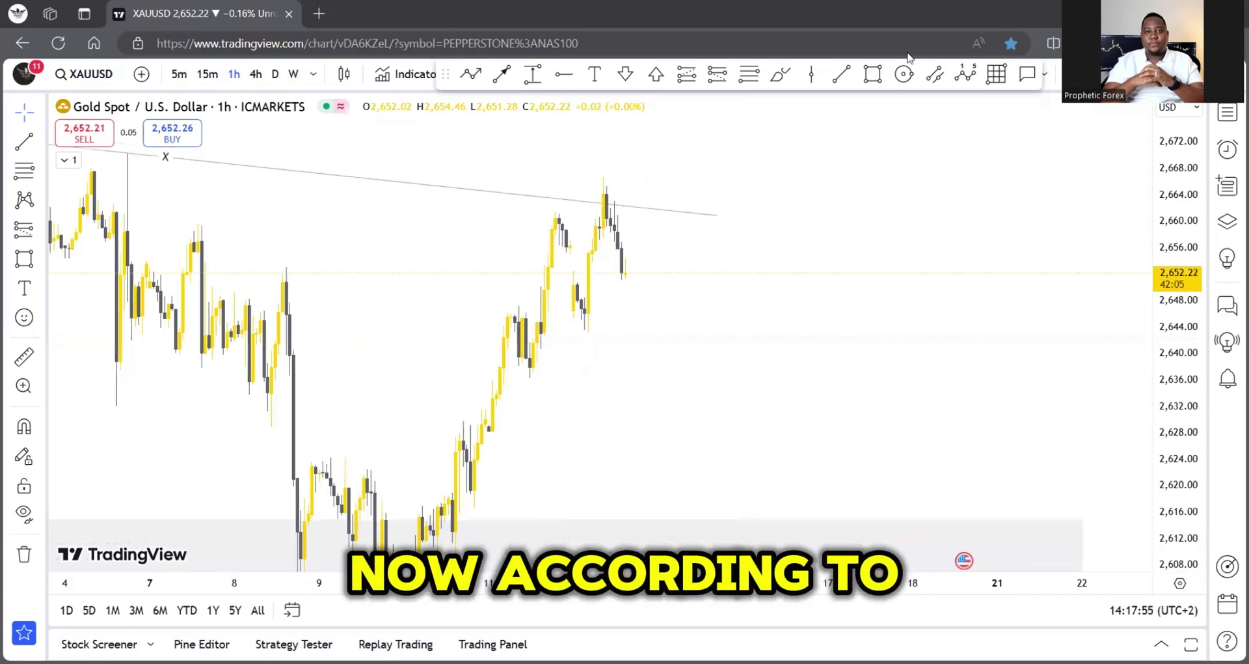
click(873, 73)
click(581, 300)
click(761, 339)
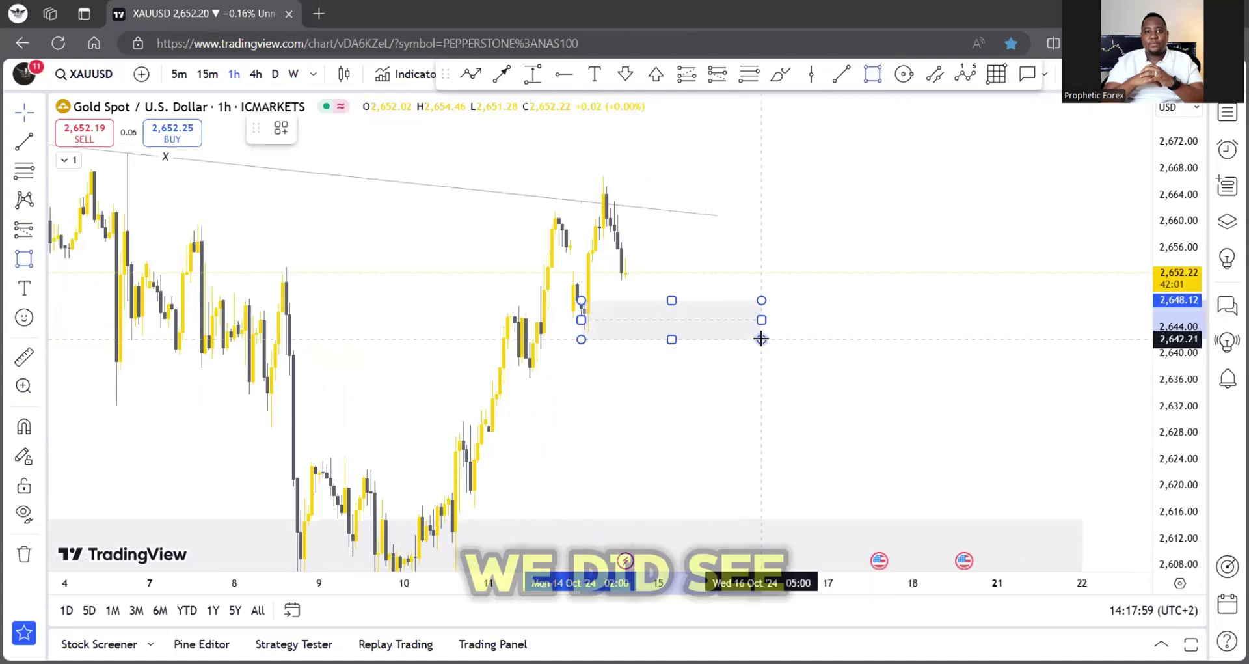
click(813, 330)
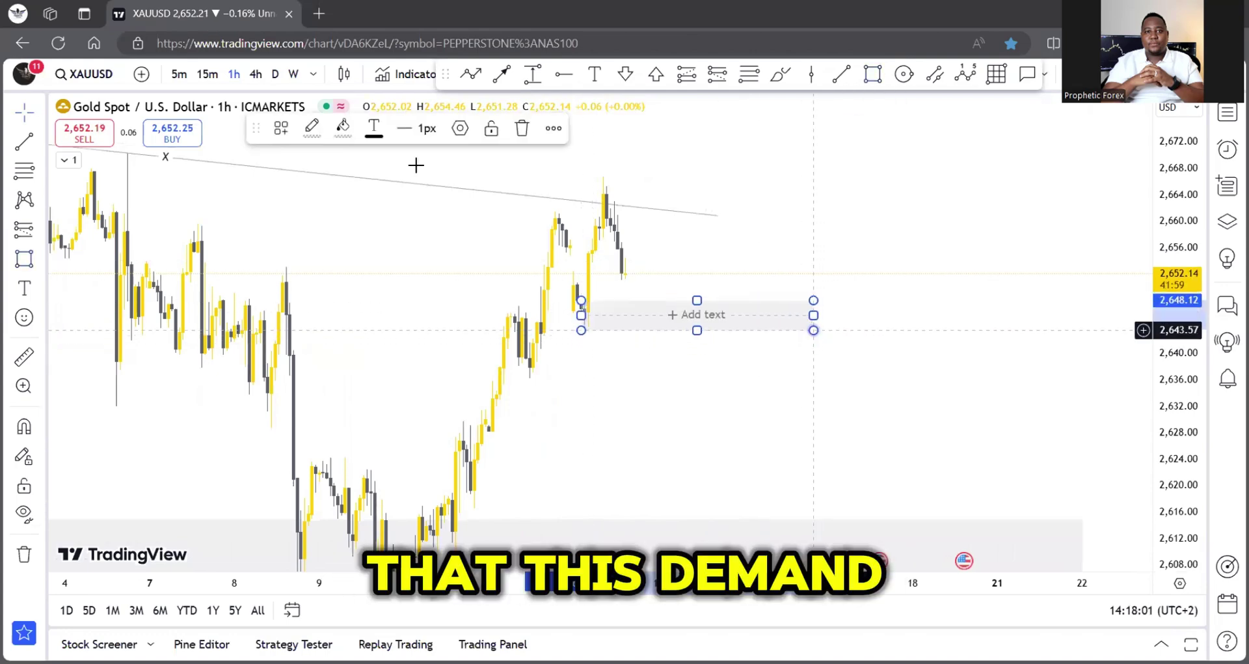
click(283, 128)
click(297, 251)
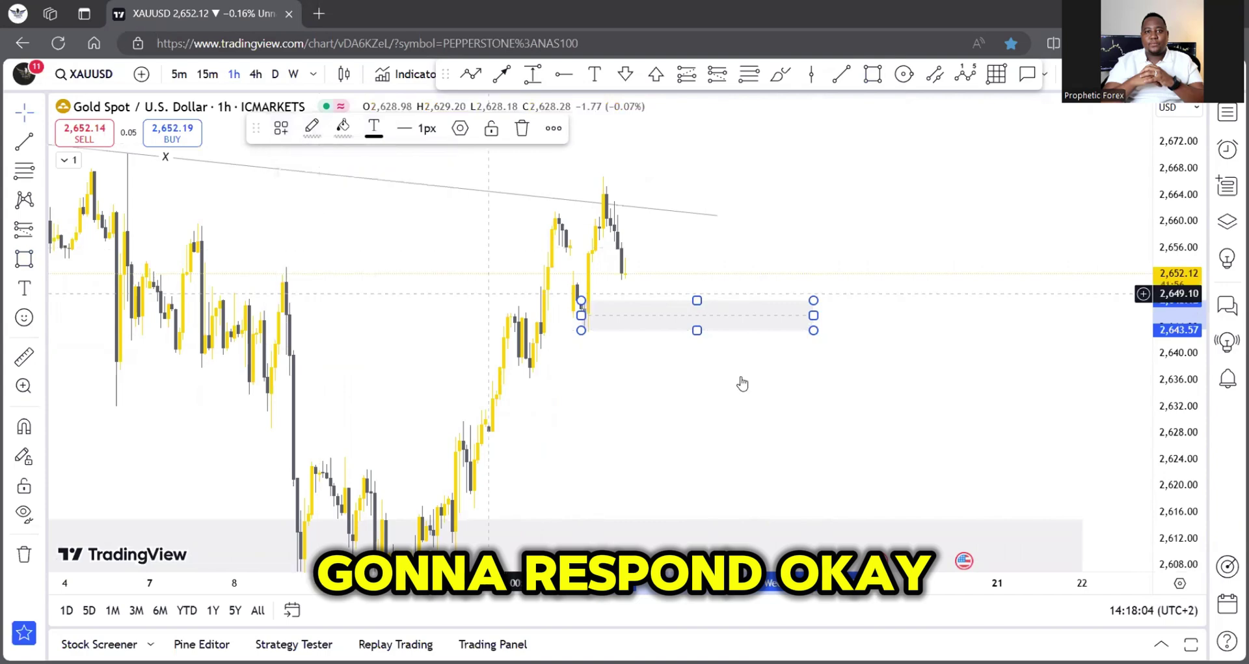
Narrow the DEMAND box's right edge and re-centre the recent candles
drag(1178, 299, 1178, 279)
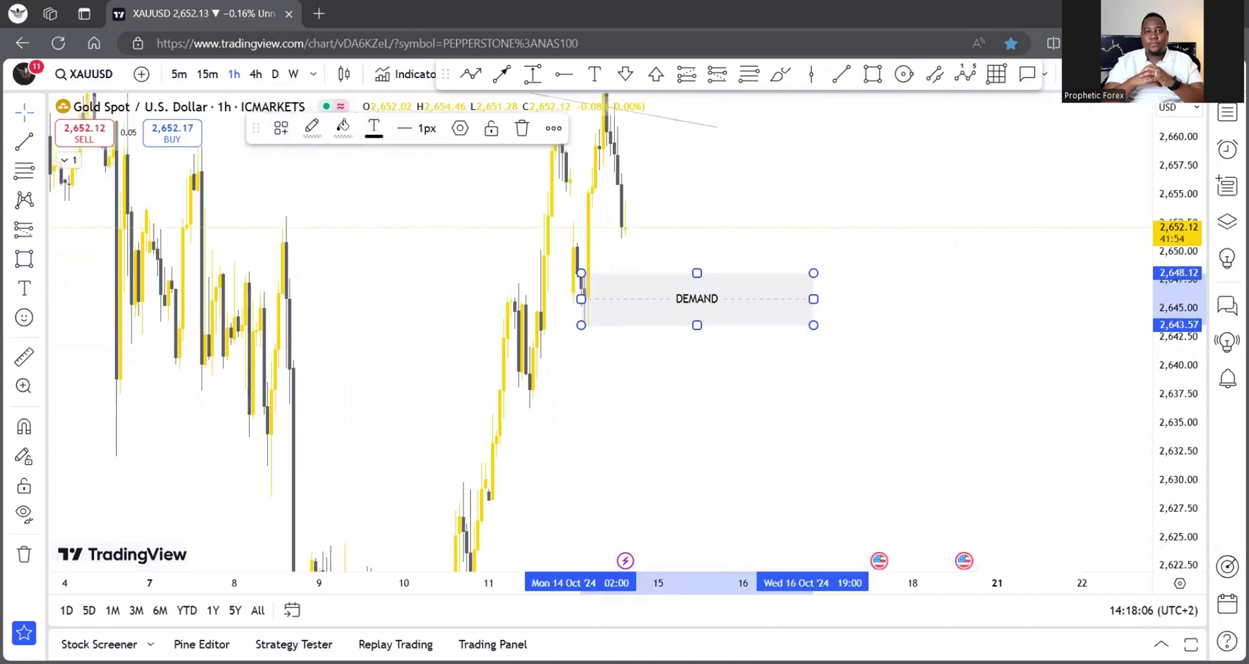
drag(813, 298, 772, 298)
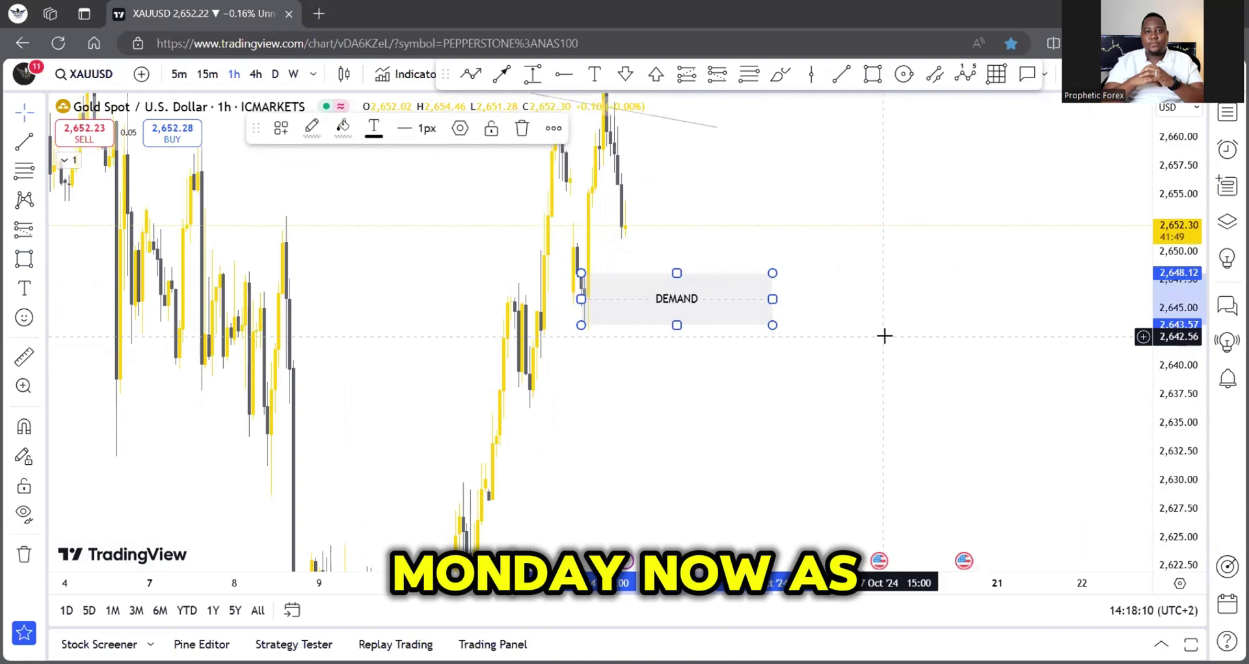
drag(884, 335, 892, 388)
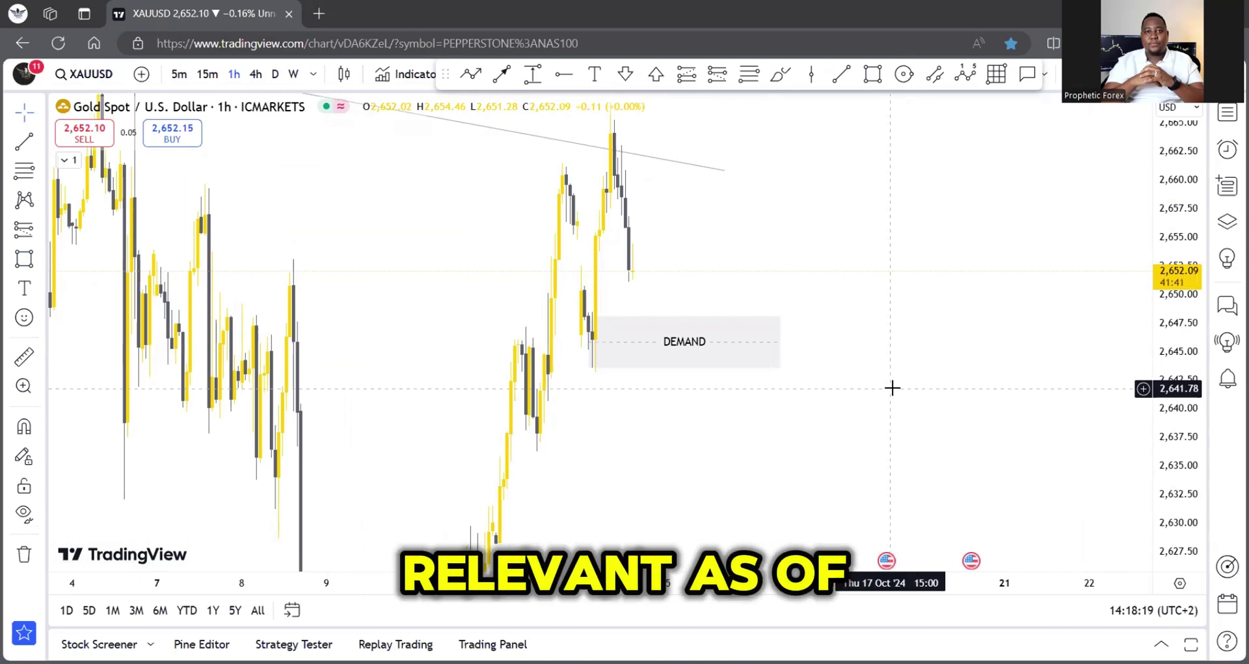
drag(892, 388, 828, 460)
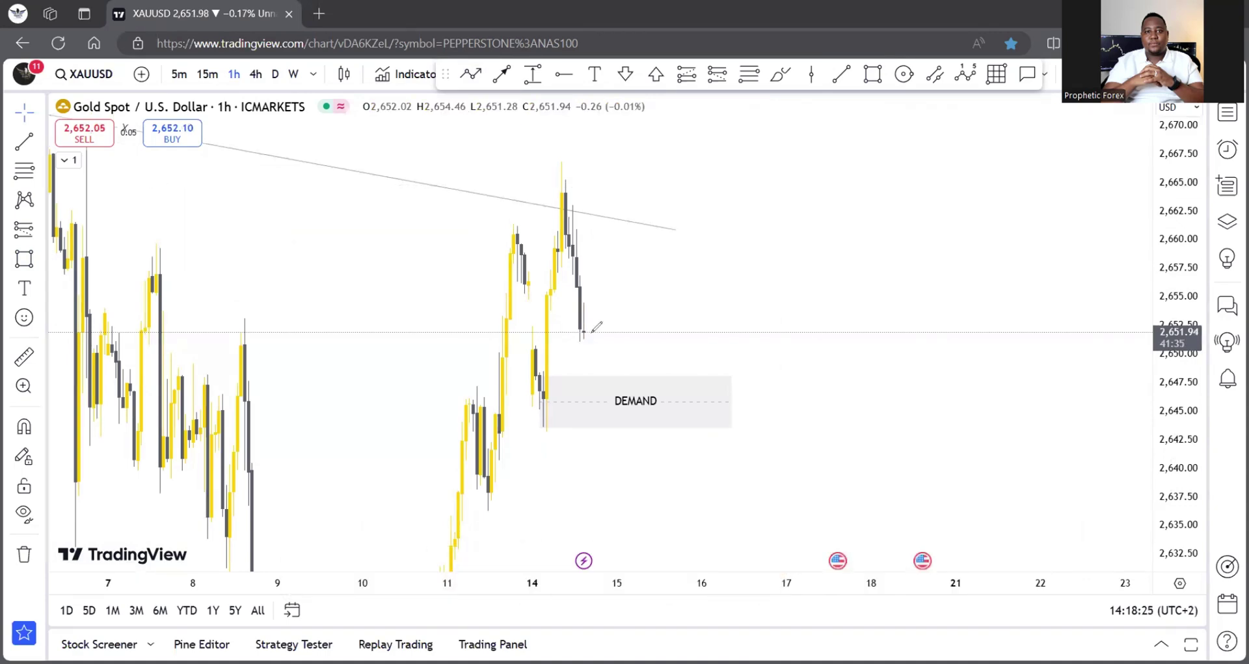
Brush a red path dipping into DEMAND and rallying past the trendline, plus levels at 2,664 and 2,659
mouse_move(591, 331)
mouse_down()
mouse_move(626, 394)
mouse_move(648, 244)
mouse_up()
drag(664, 194, 677, 138)
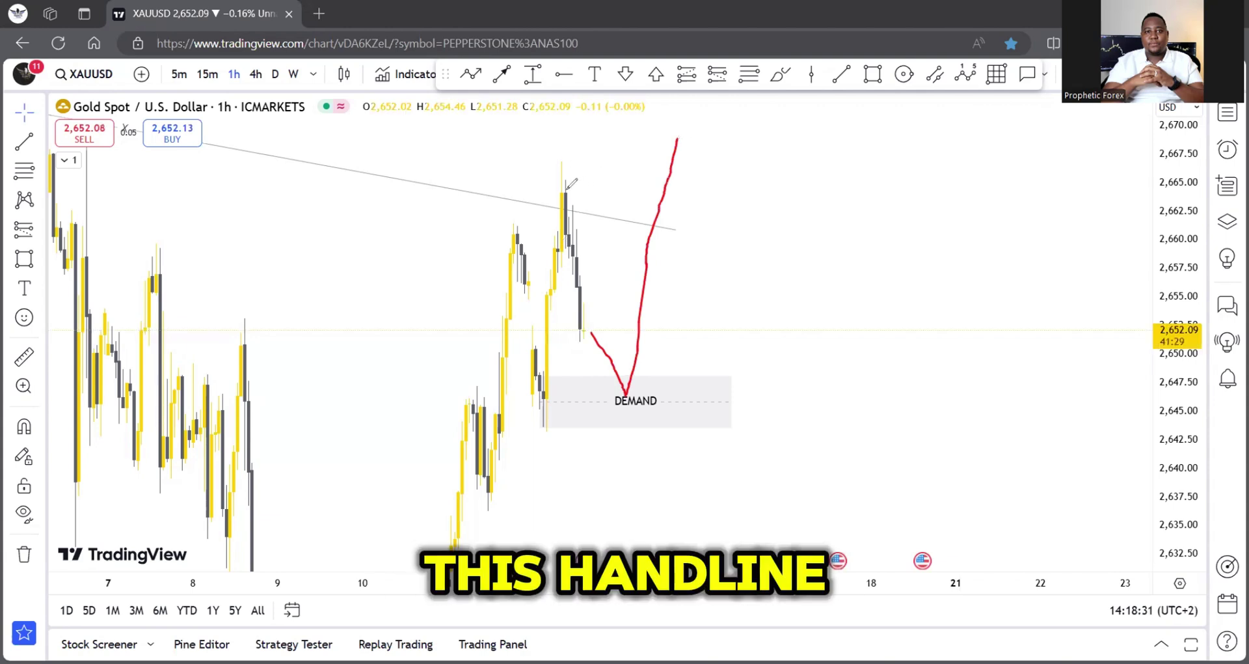
drag(563, 192, 729, 188)
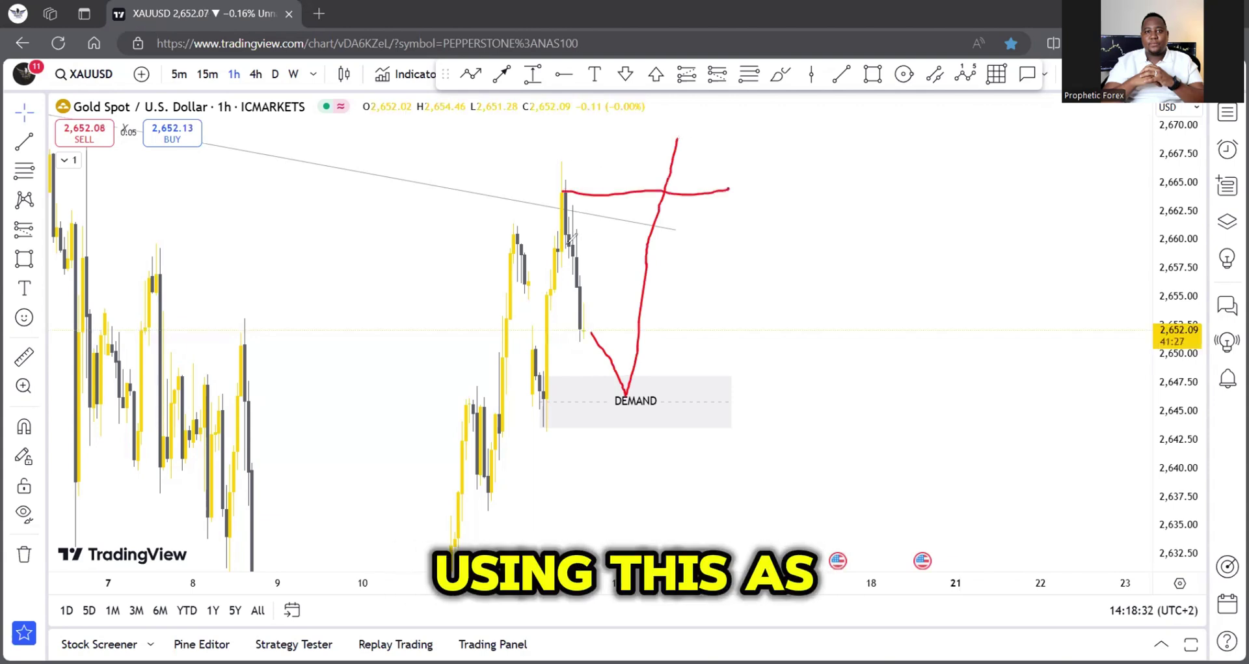
drag(563, 251, 727, 245)
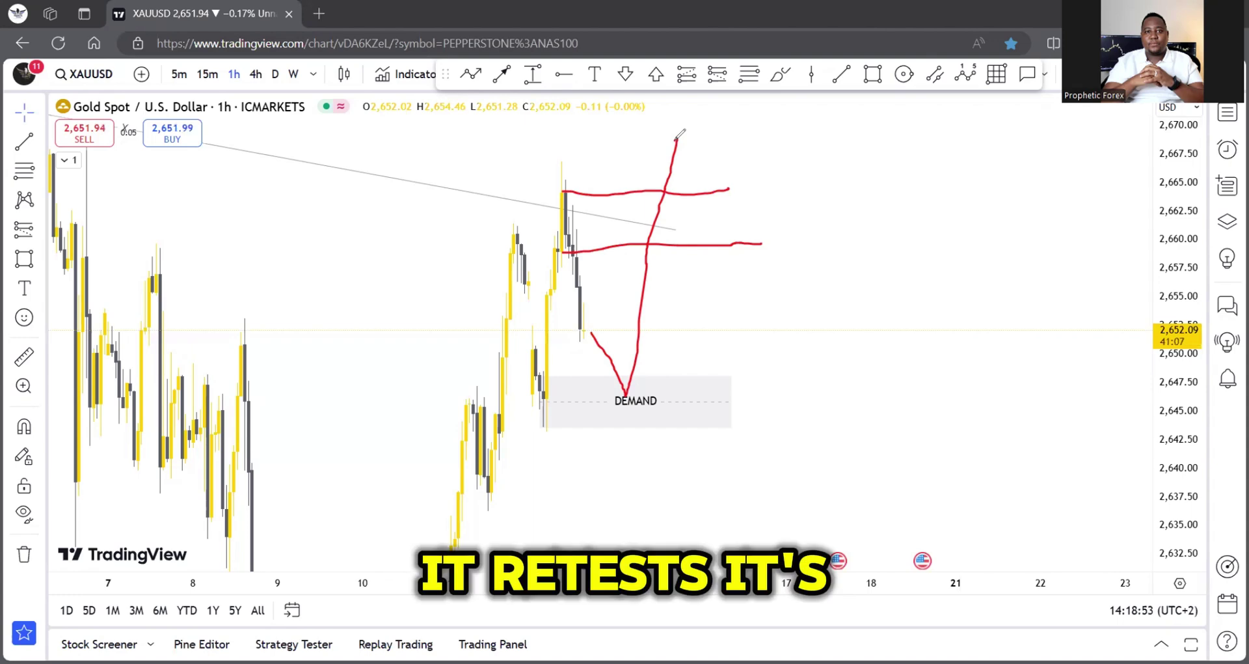
drag(691, 211, 691, 218)
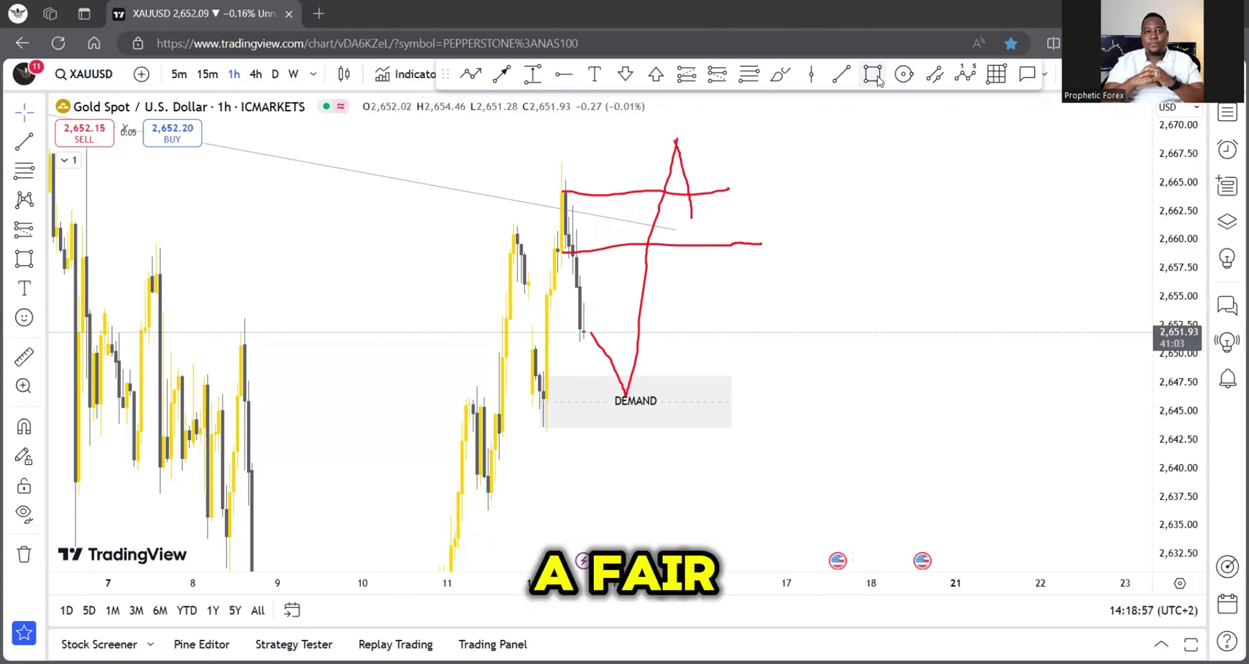
Box the 2,660–2,664.50 range with the BRK + FVG template and remove all red brush sketches
drag(562, 188, 805, 246)
click(281, 128)
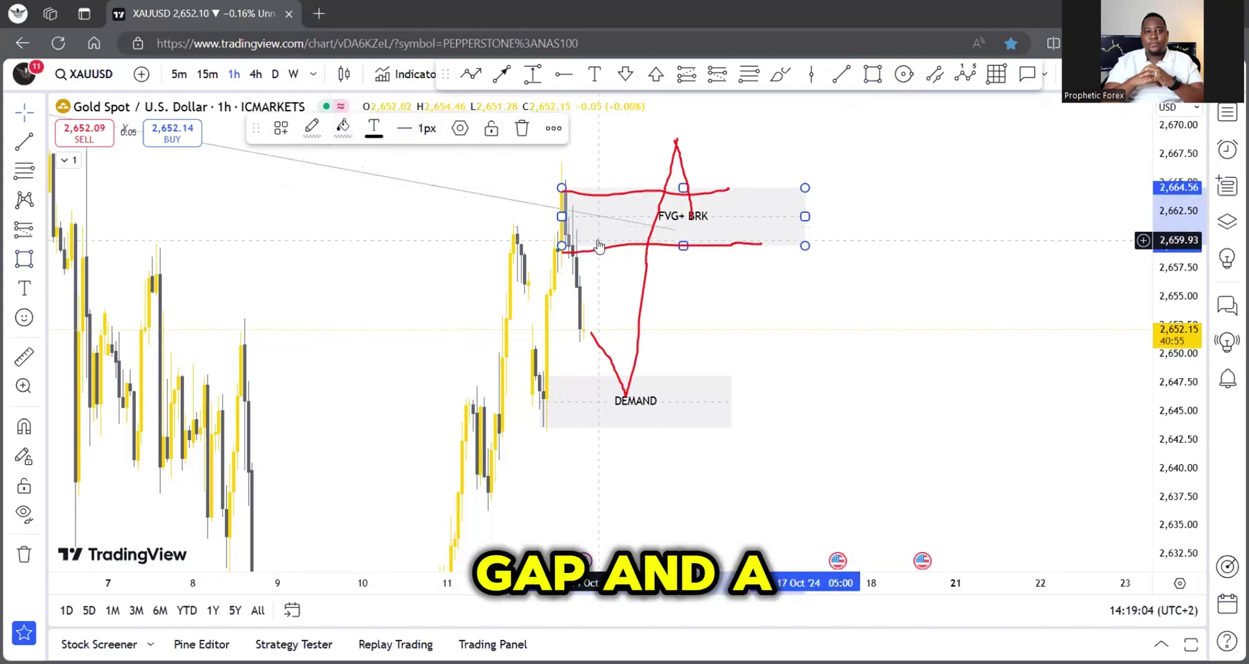
click(750, 306)
drag(750, 305, 745, 402)
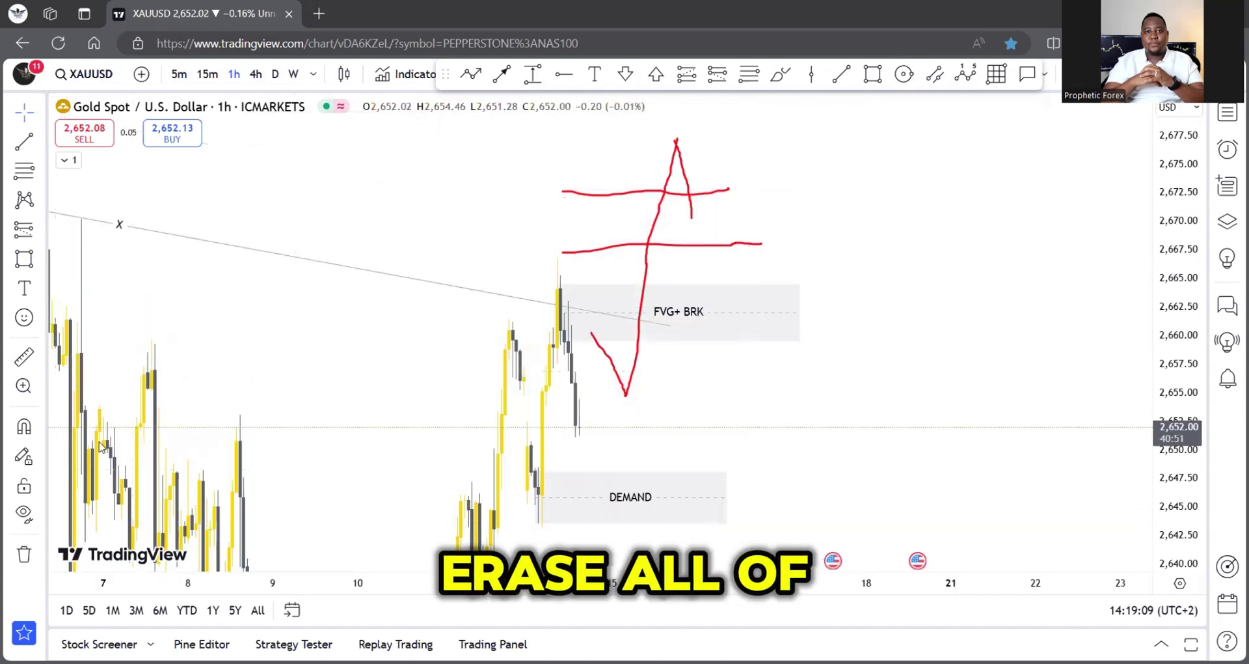
click(786, 76)
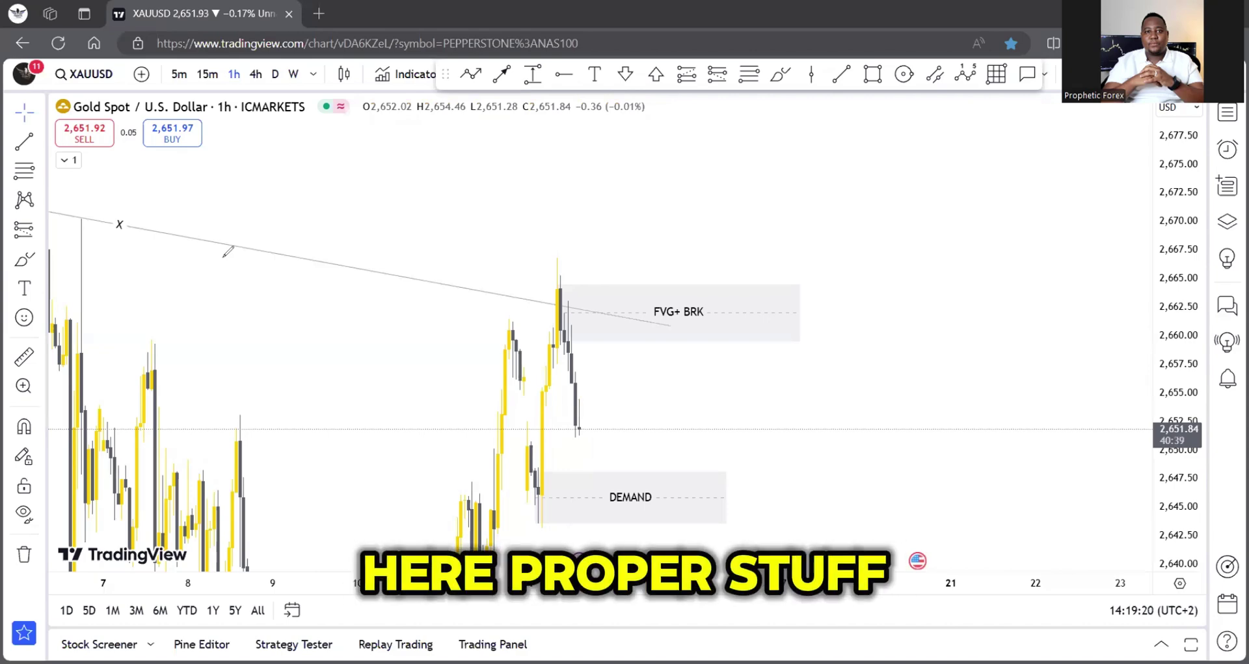
Draw red arrows from the last candle into DEMAND, up from FVG+ BRK, and pointing left at DEMAND
mouse_move(589, 431)
mouse_down()
mouse_move(613, 485)
mouse_move(607, 243)
mouse_move(620, 183)
mouse_move(638, 270)
mouse_up()
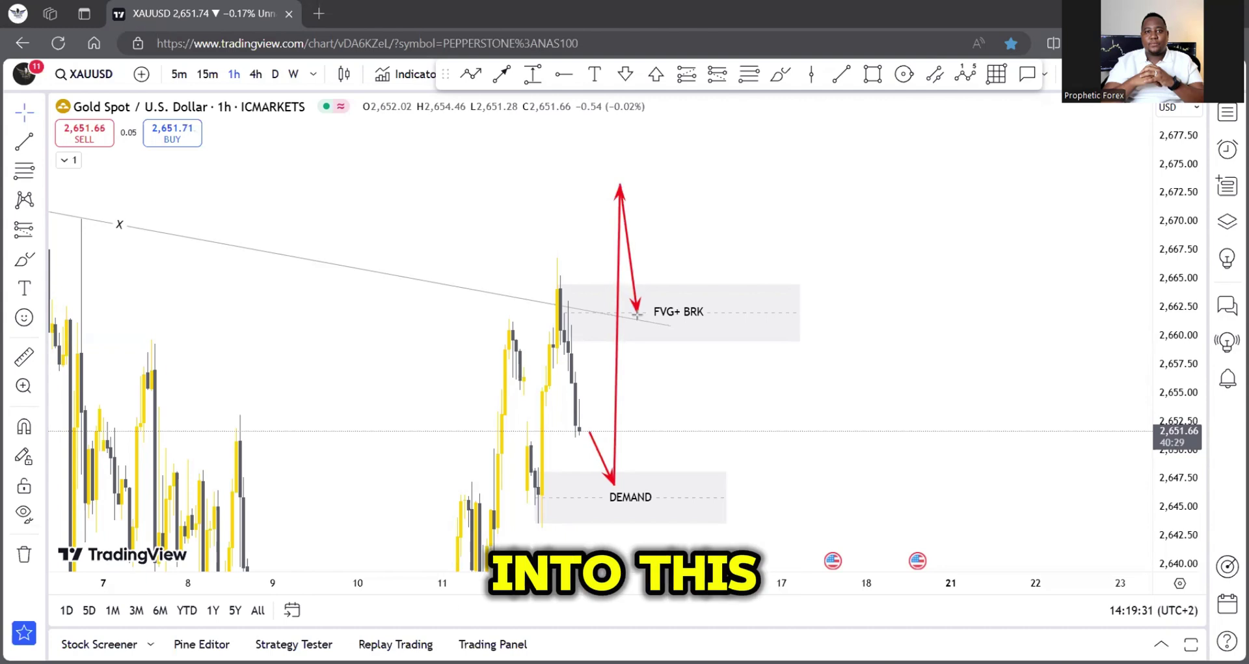
mouse_move(636, 314)
mouse_down()
mouse_move(460, 288)
mouse_move(633, 318)
mouse_up()
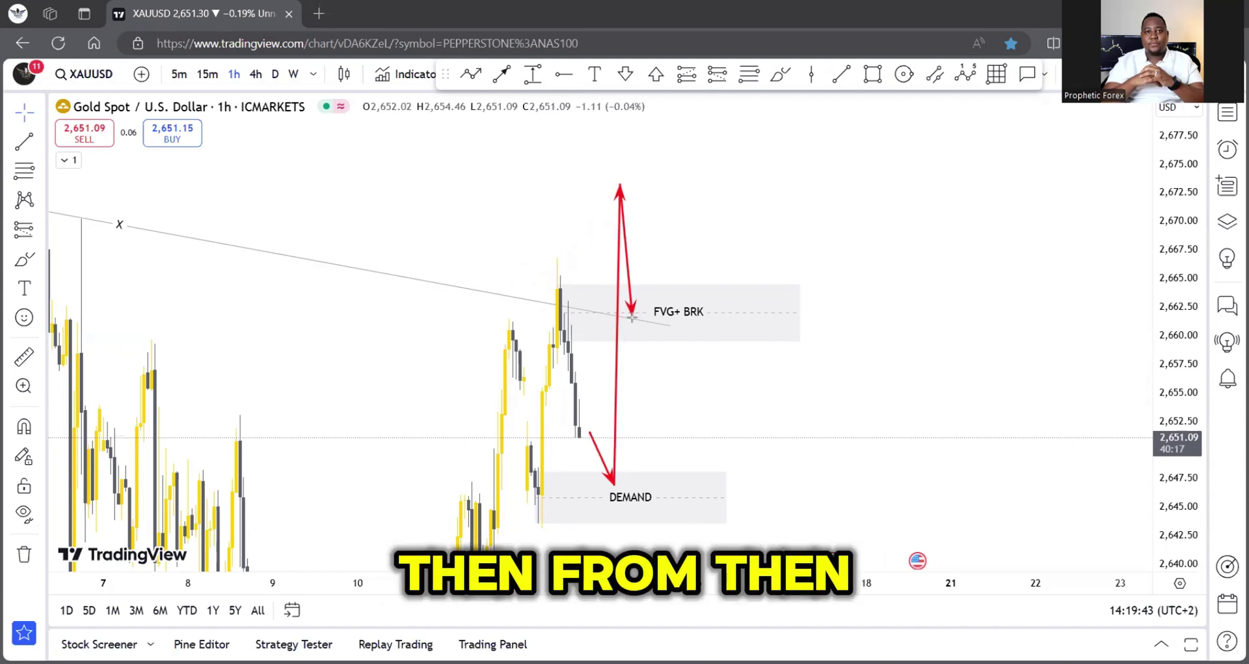
mouse_move(632, 317)
mouse_down()
mouse_move(691, 162)
mouse_move(660, 81)
mouse_move(686, 102)
mouse_up()
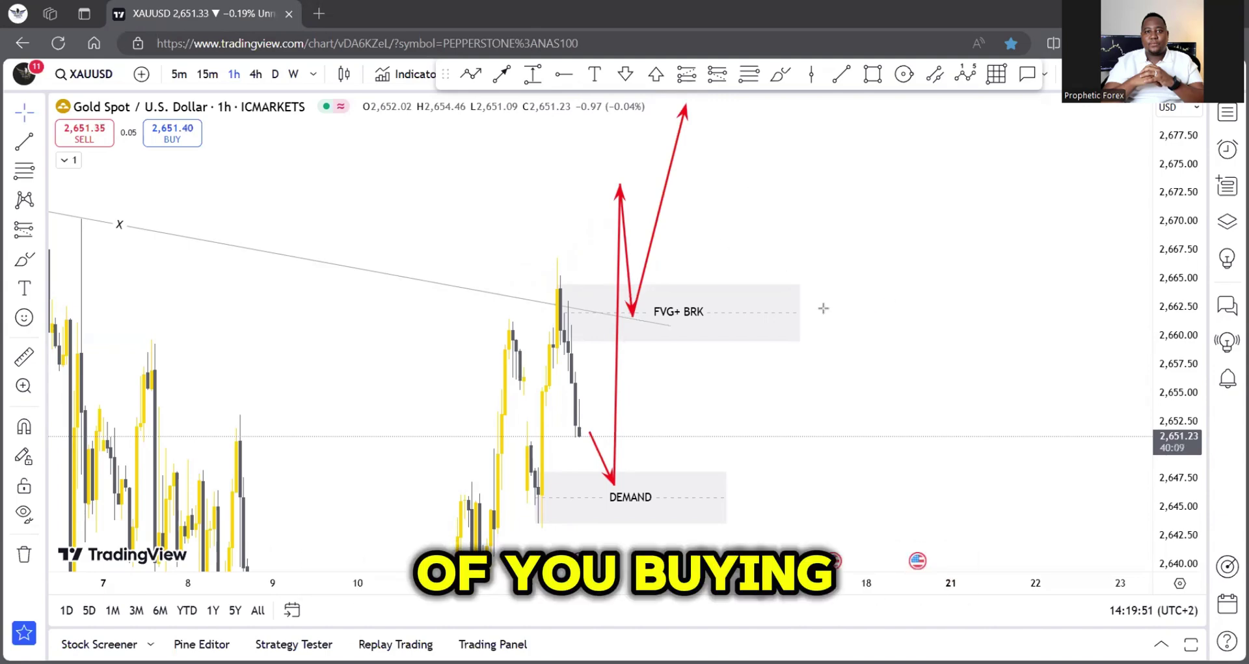
drag(788, 488, 698, 489)
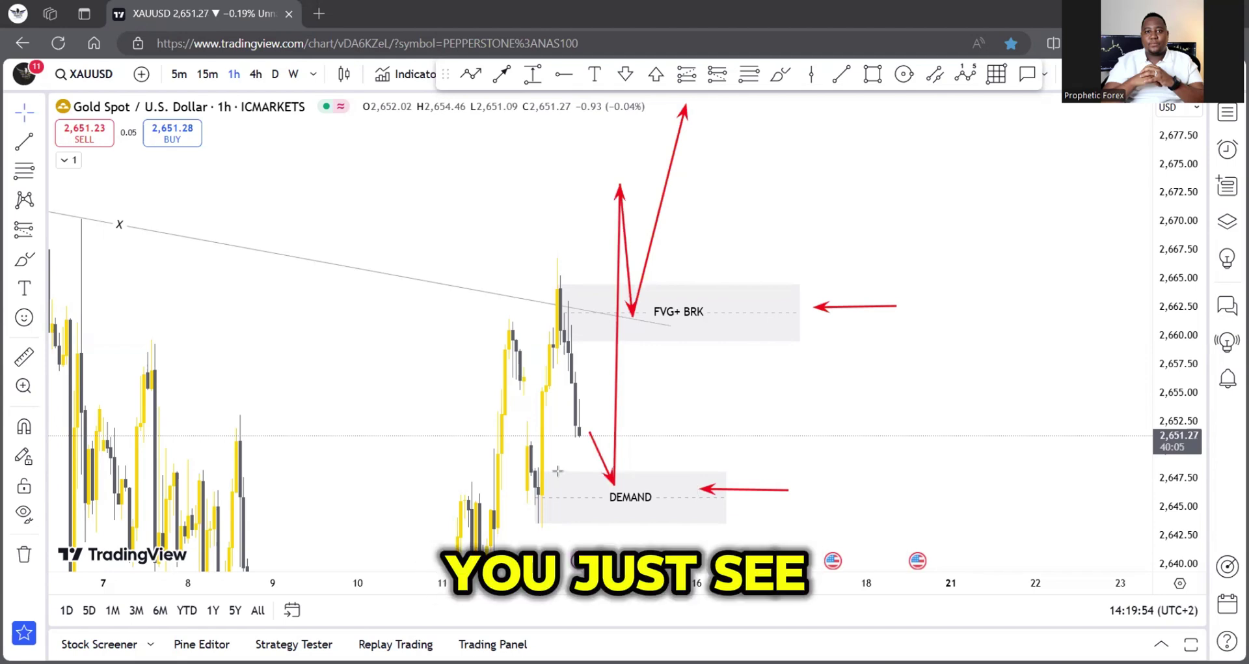